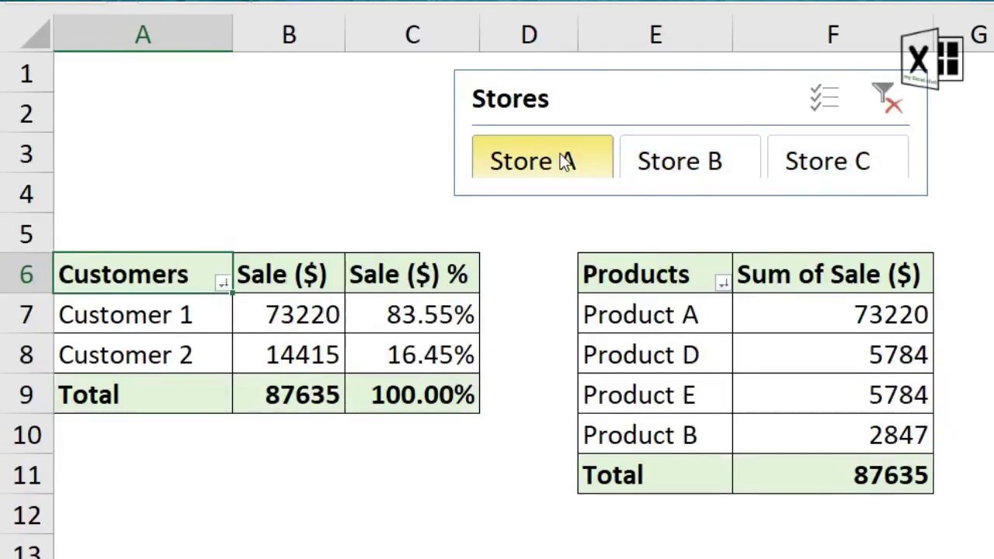
Select Store B in the Stores slicer so both pivots total 99620
click(657, 162)
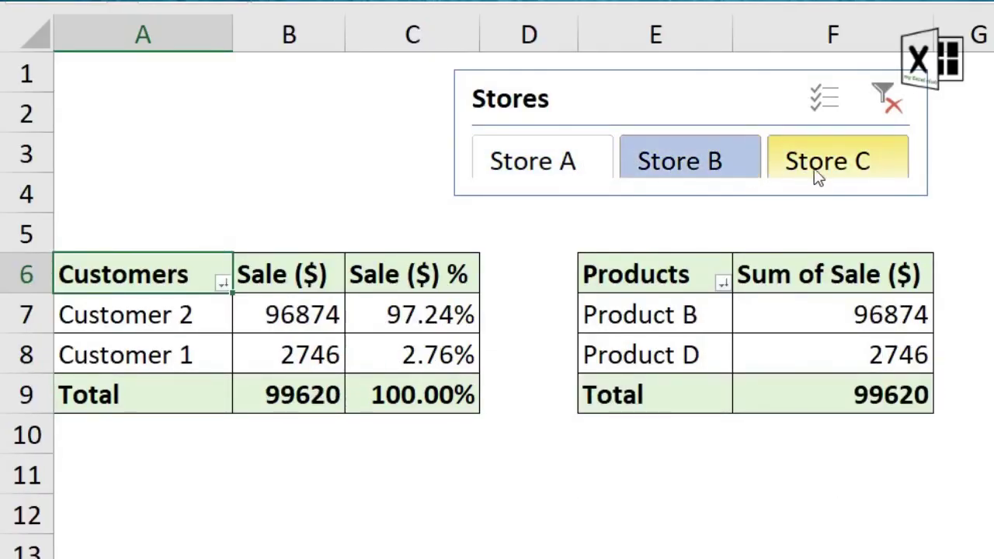
Switch the Stores slicer filter through Store C, Store A, Store B, then Store C
click(837, 166)
click(570, 159)
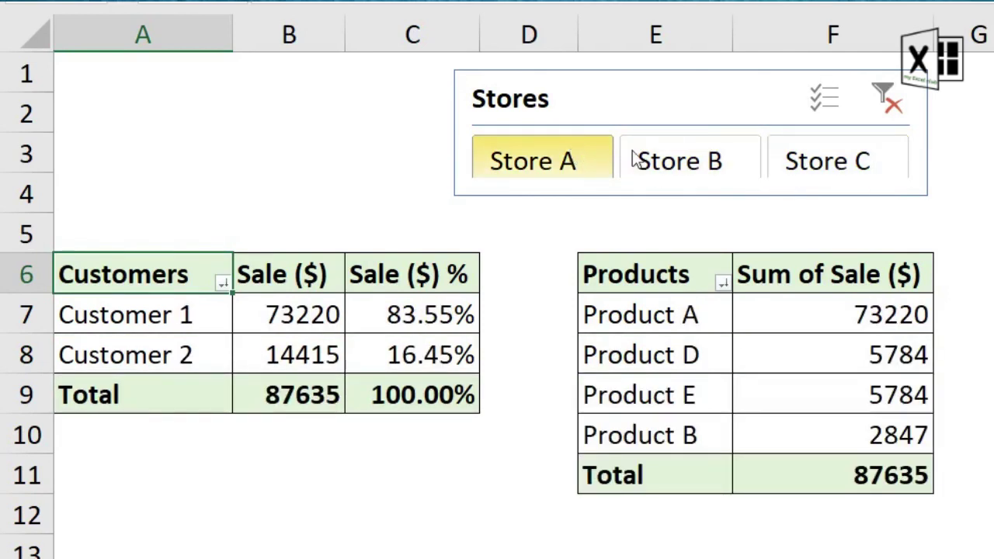
click(684, 161)
click(823, 164)
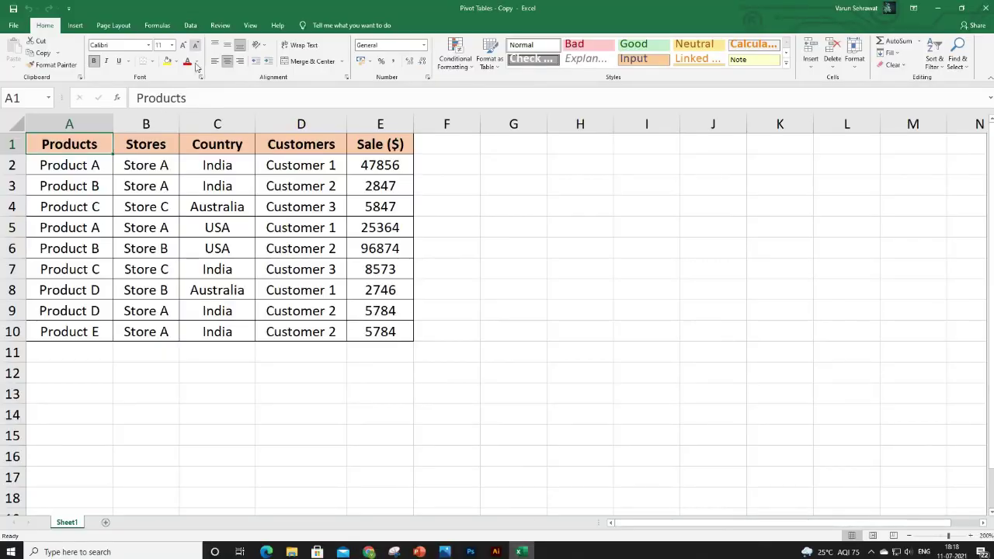
mouse_move(33, 129)
mouse_down()
mouse_move(238, 118)
mouse_move(374, 127)
mouse_up()
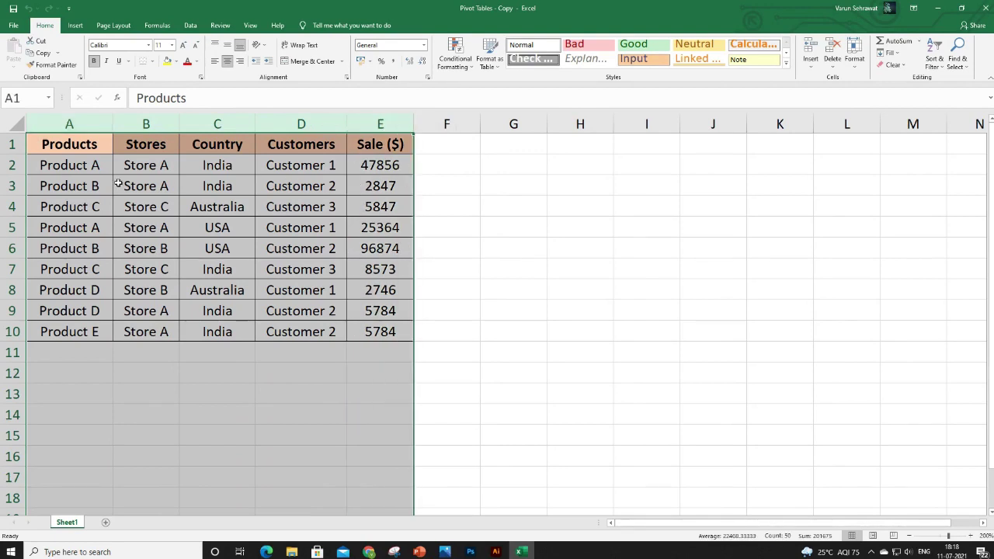
click(289, 124)
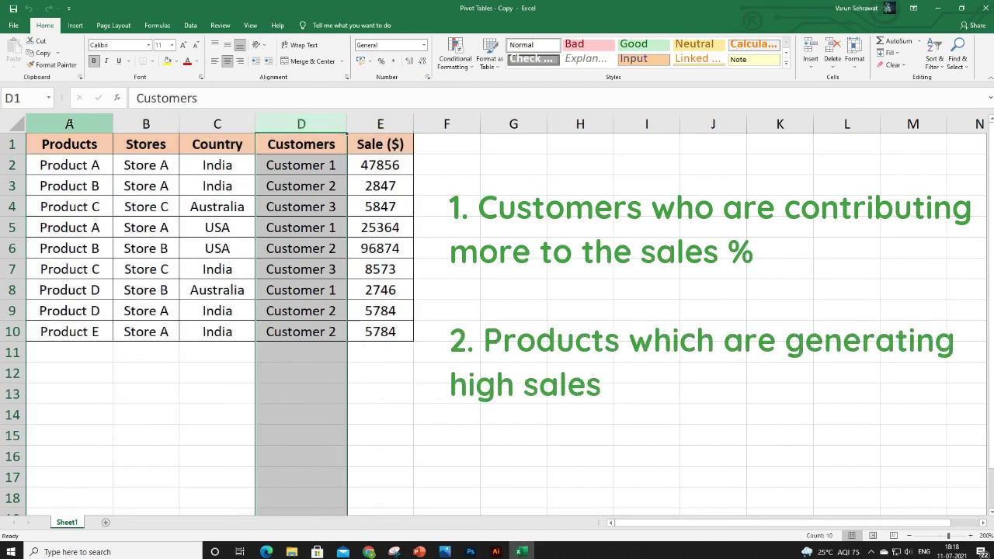
click(69, 124)
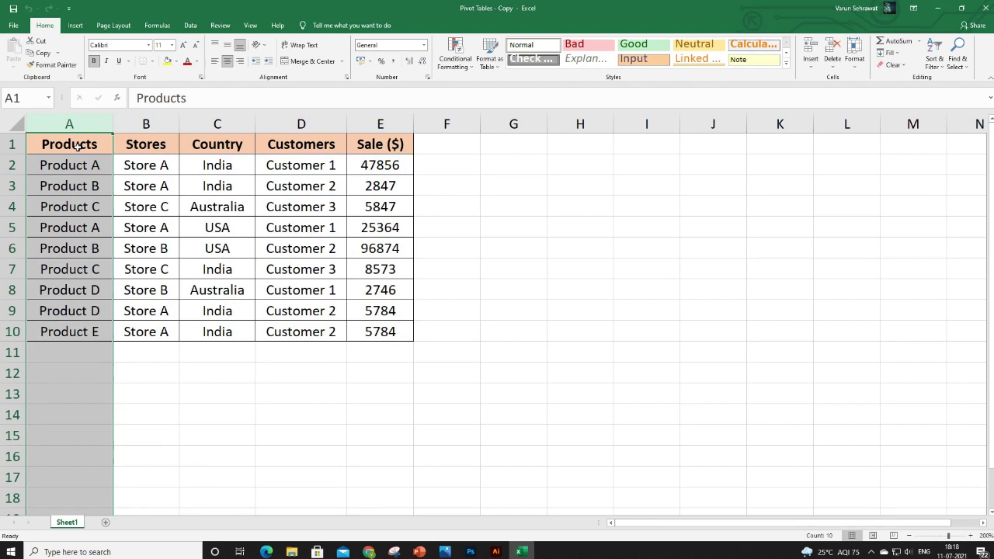
click(77, 146)
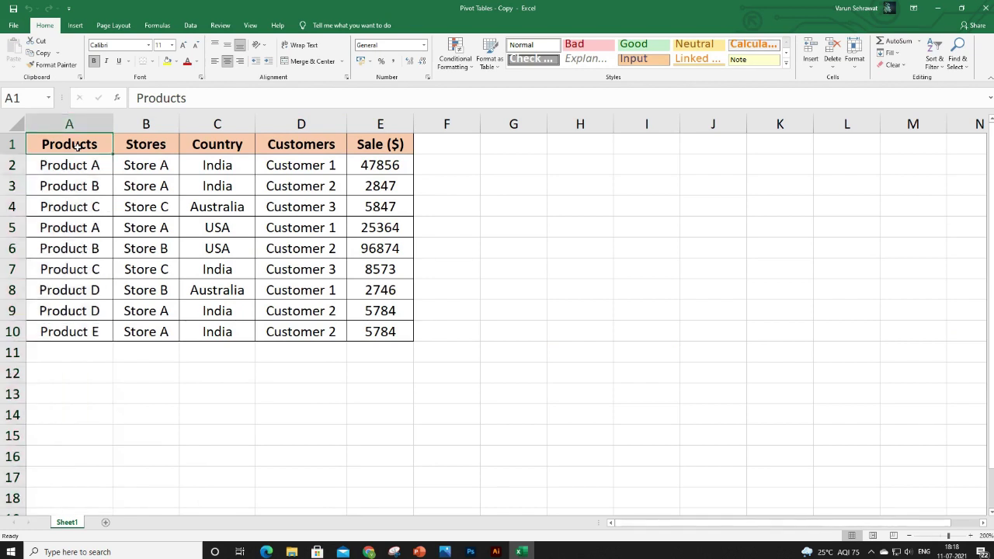
drag(77, 146, 386, 332)
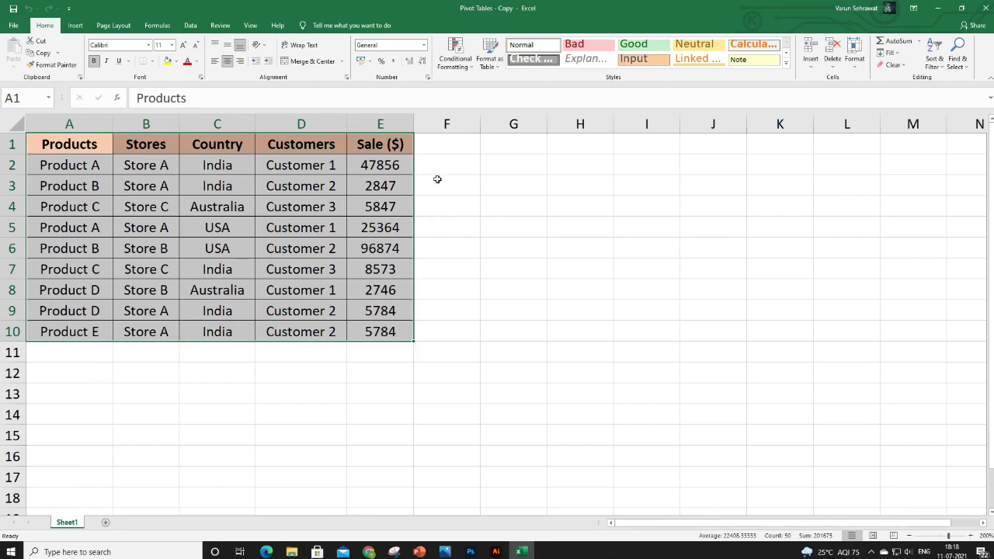
click(59, 146)
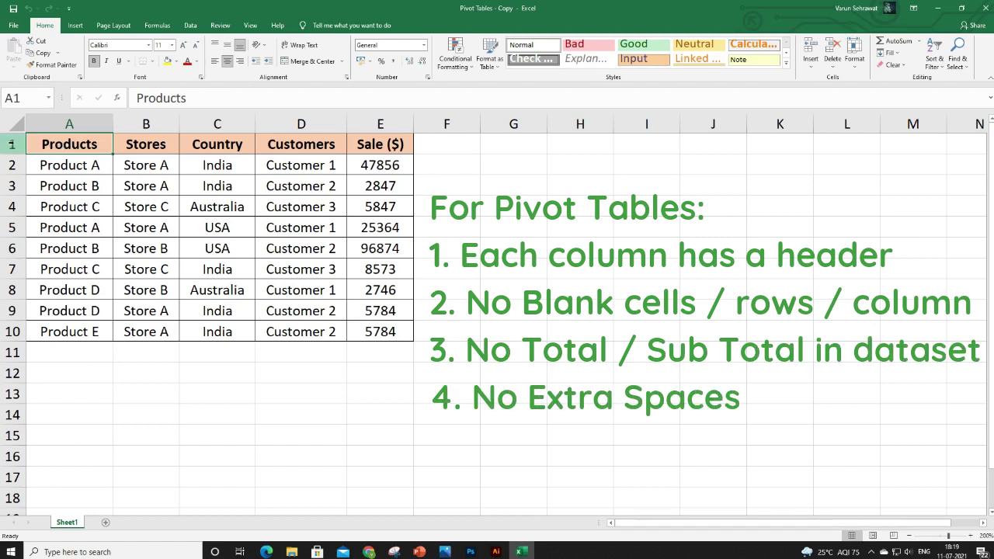
click(12, 143)
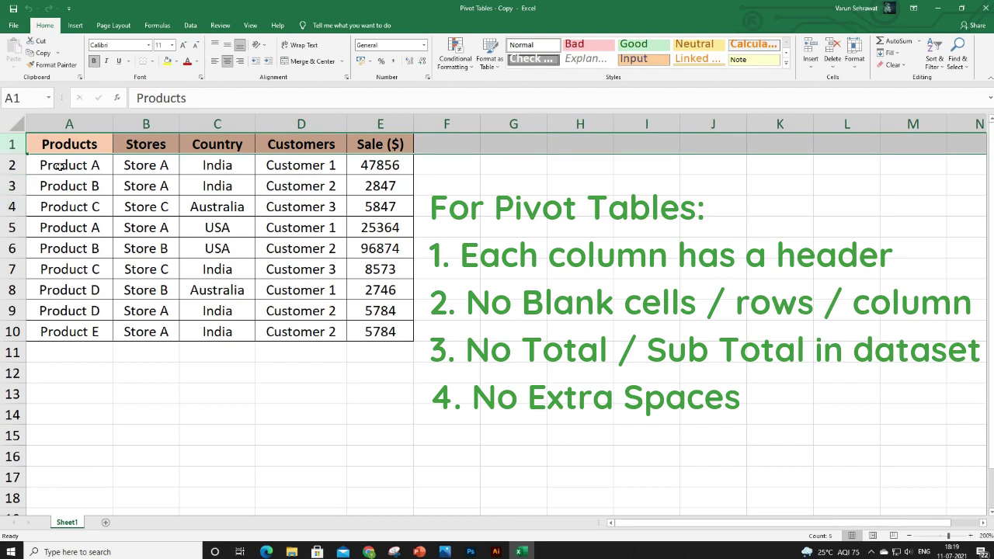
drag(60, 165, 400, 332)
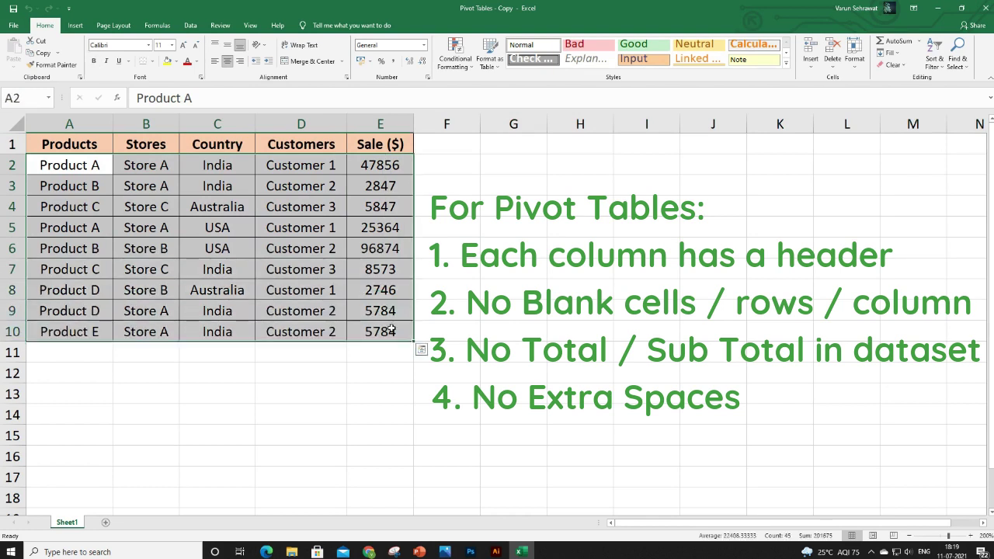
click(434, 167)
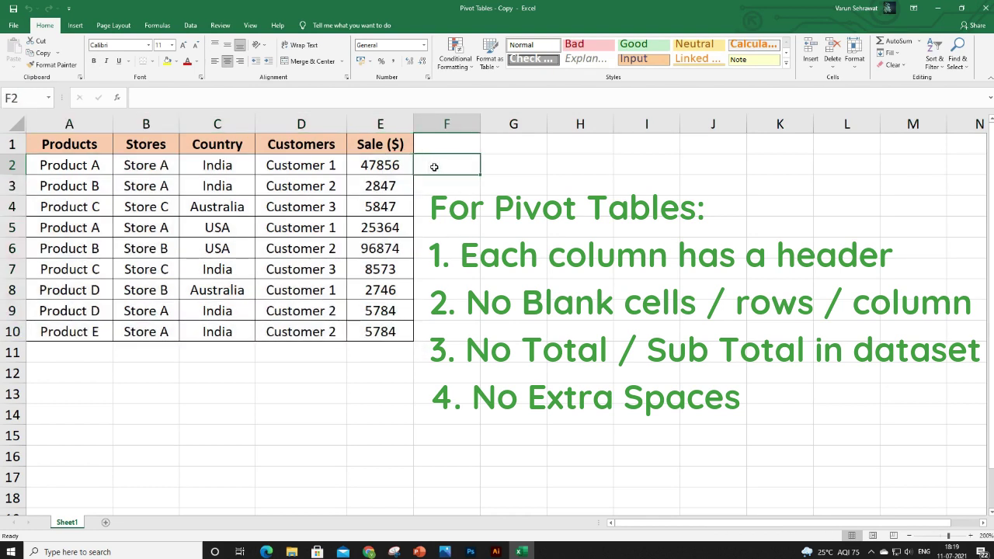
text(=clean()
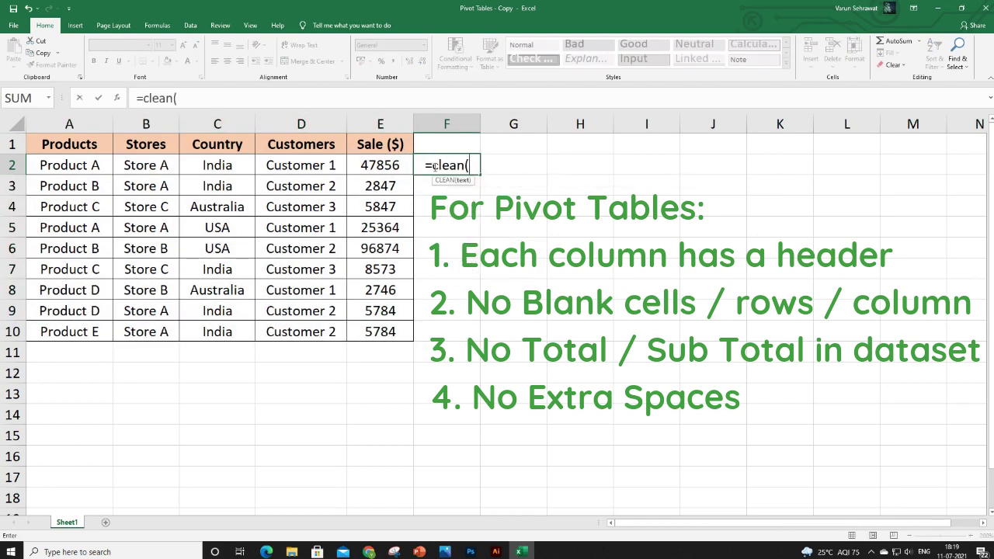
text(trim()
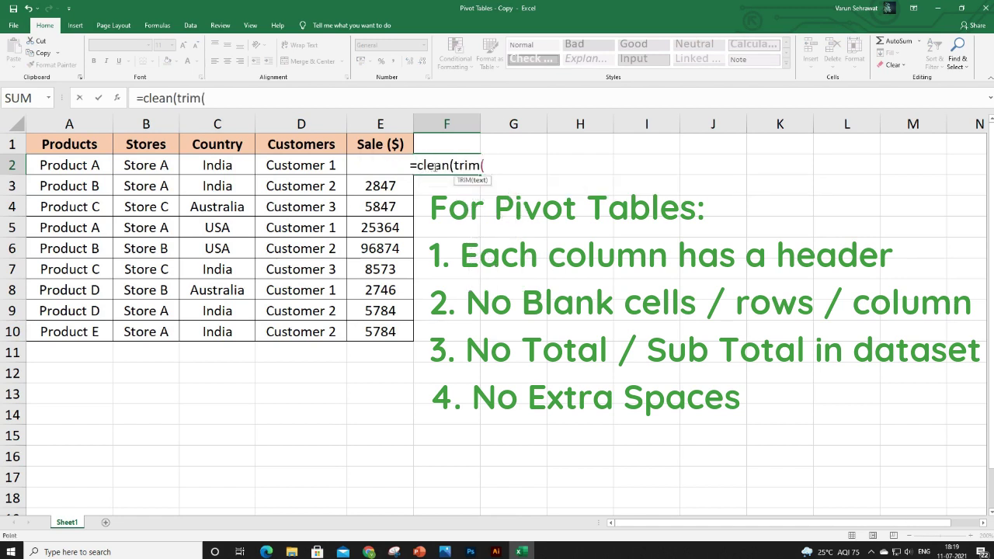
key(Left)
key(Left)
text()))
key(Return)
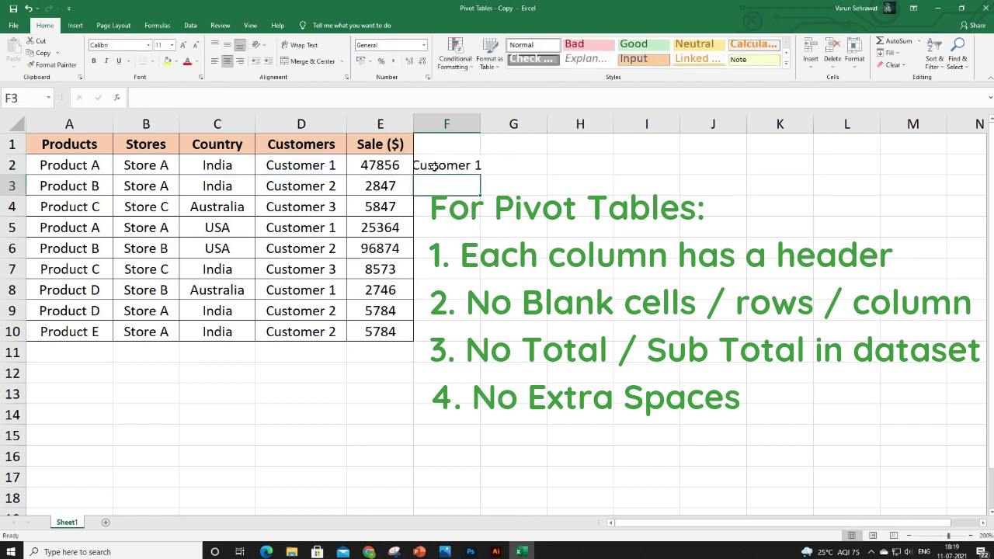
click(433, 167)
key(Delete)
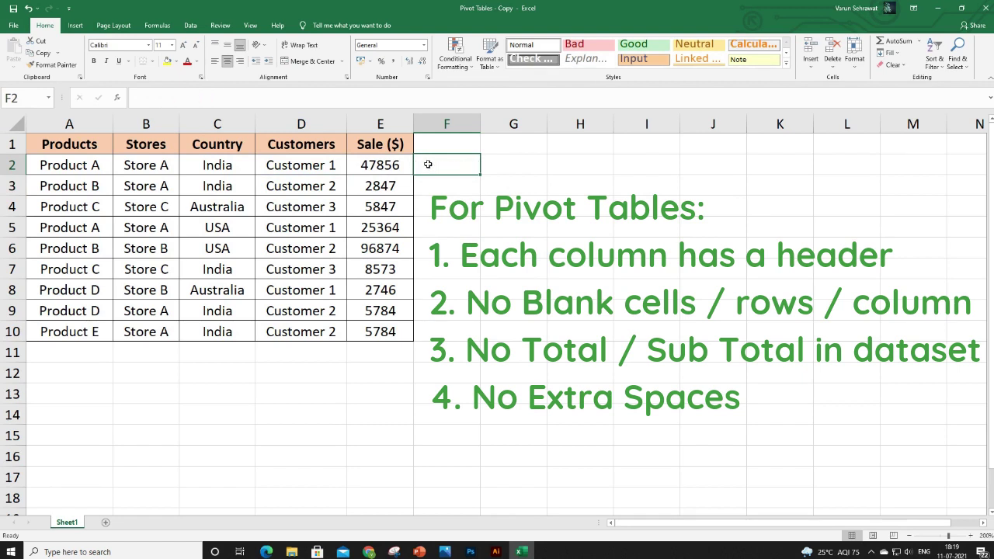
click(83, 146)
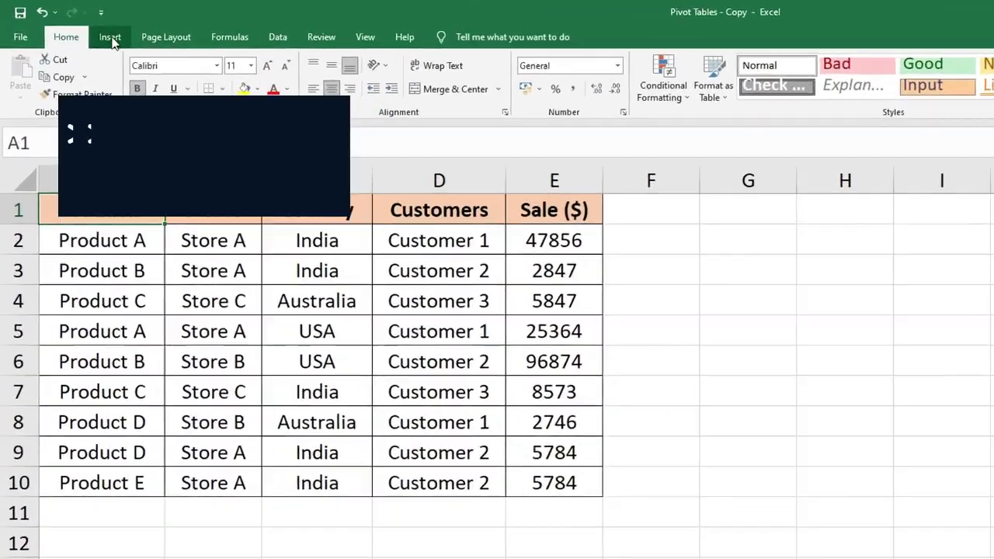
click(75, 24)
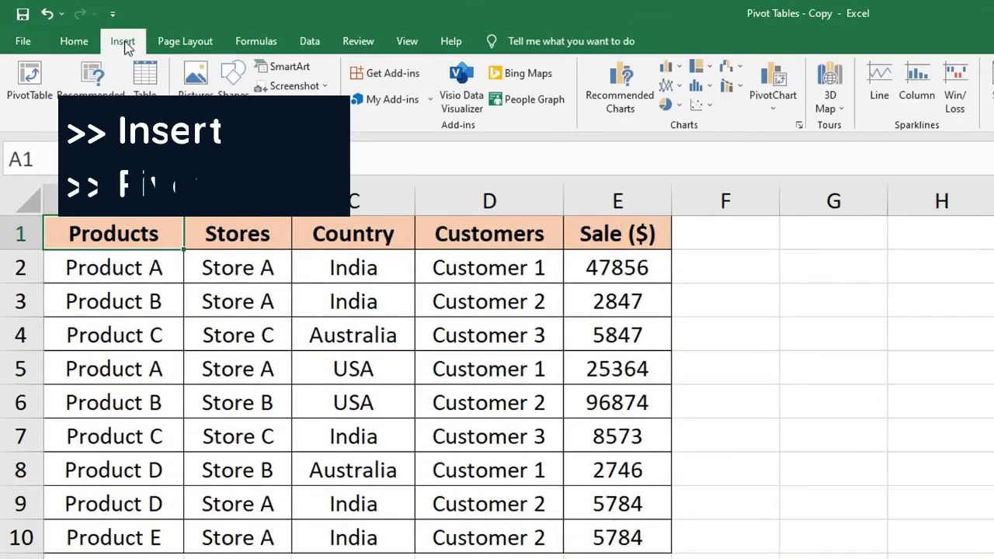
click(32, 78)
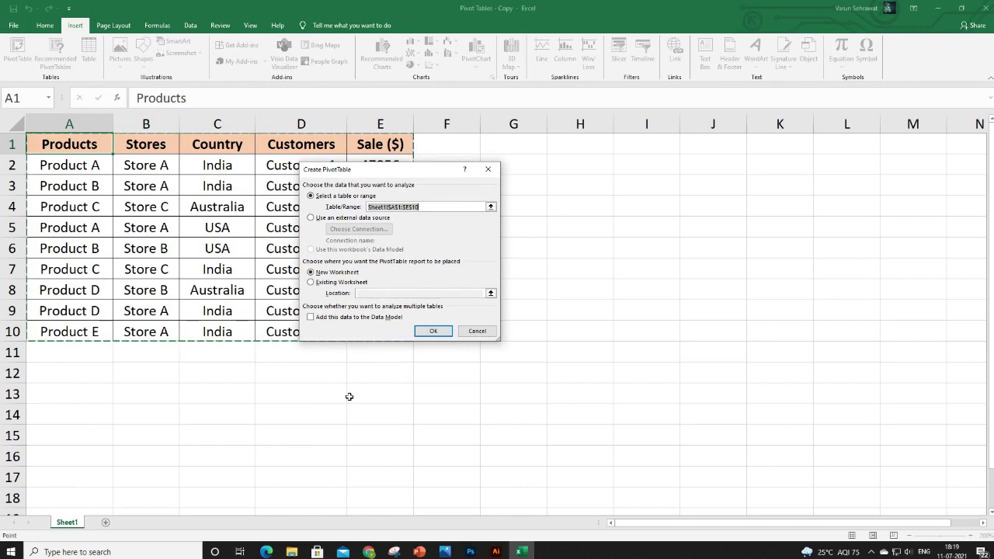
click(481, 332)
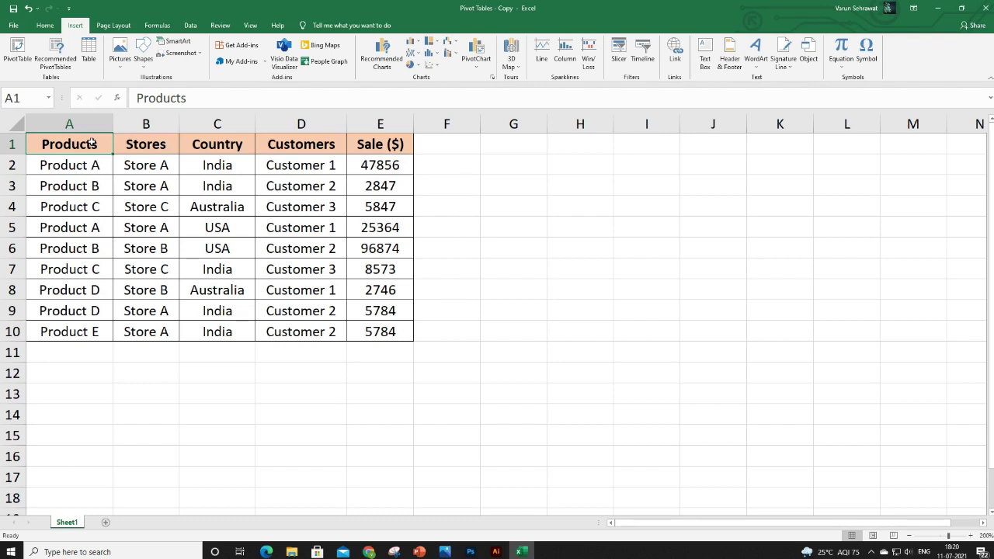
Convert the sales range A1:E10 into an Excel table with a header row
drag(67, 349, 383, 442)
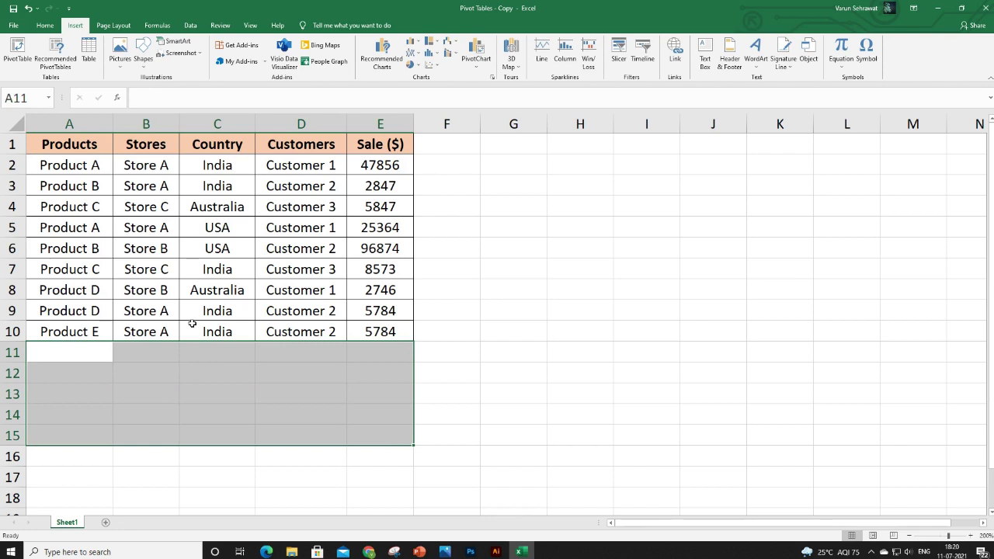
click(77, 145)
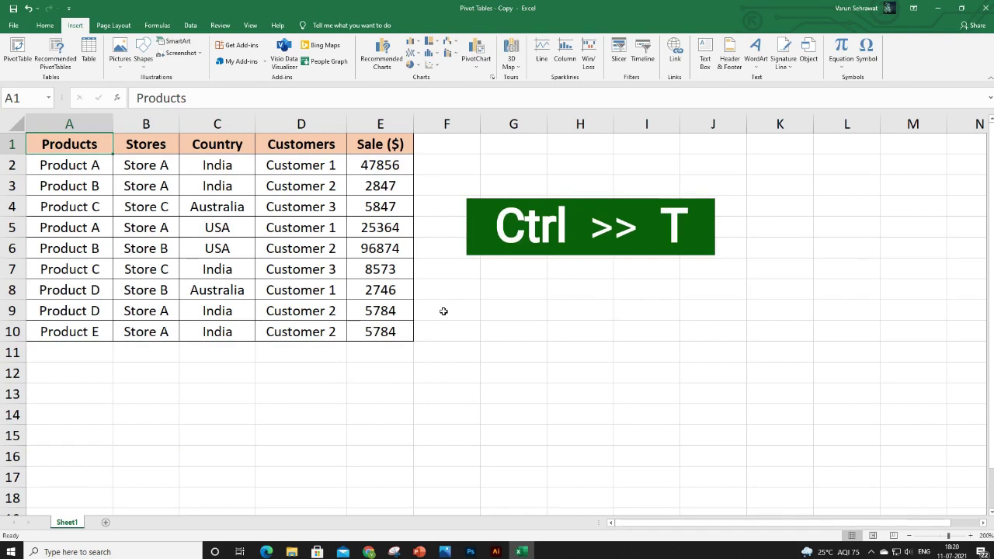
key(ctrl+t)
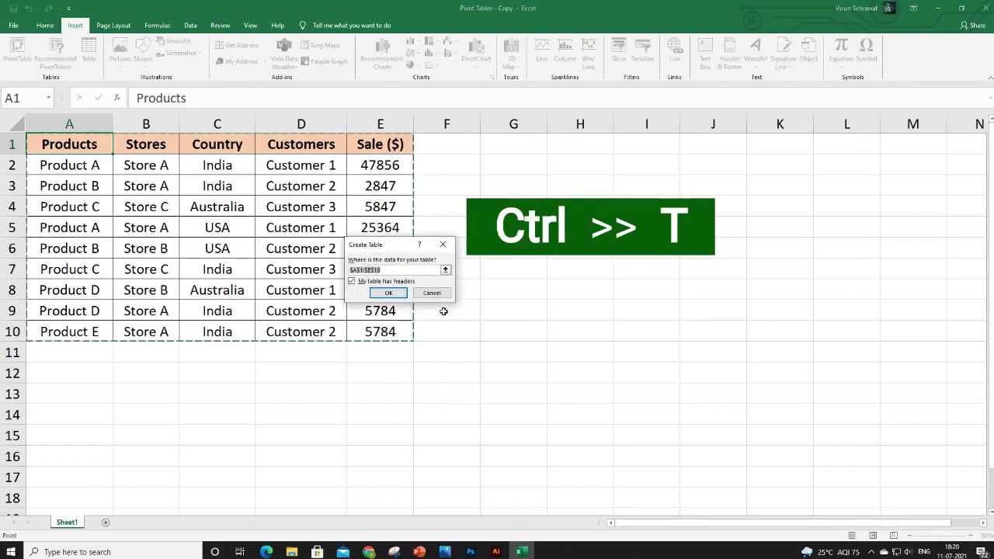
click(383, 295)
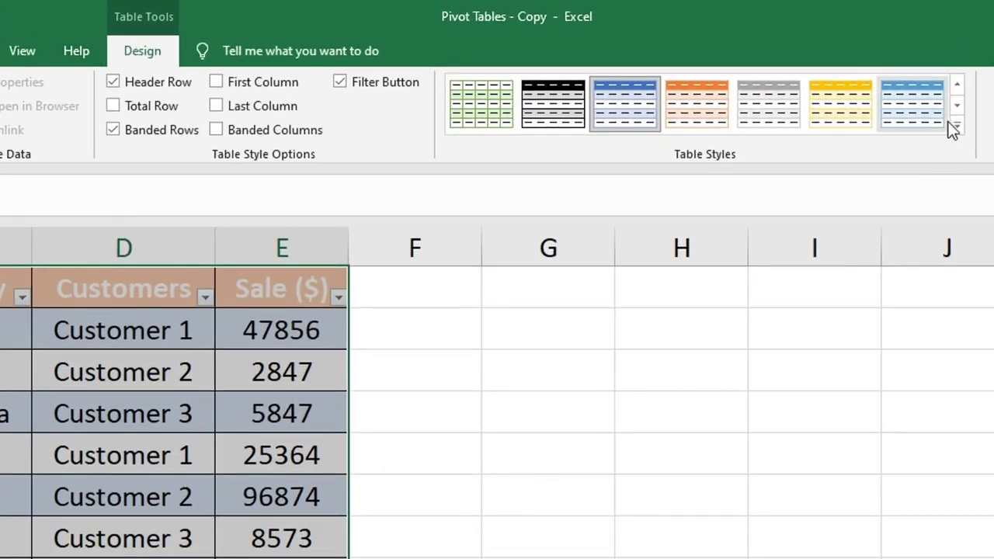
Apply the first Light table style and rename the table from Table1 to MyData
click(957, 125)
click(489, 136)
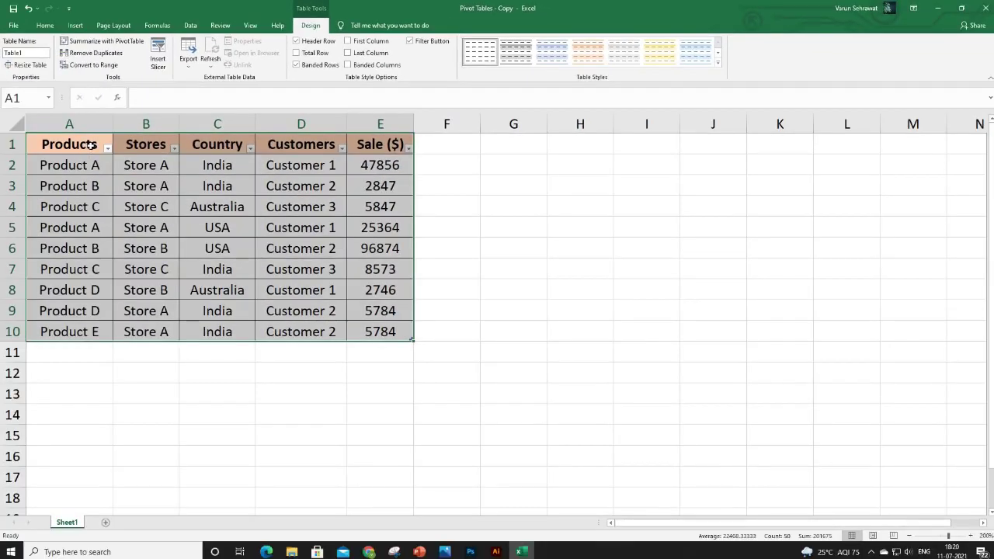
click(92, 145)
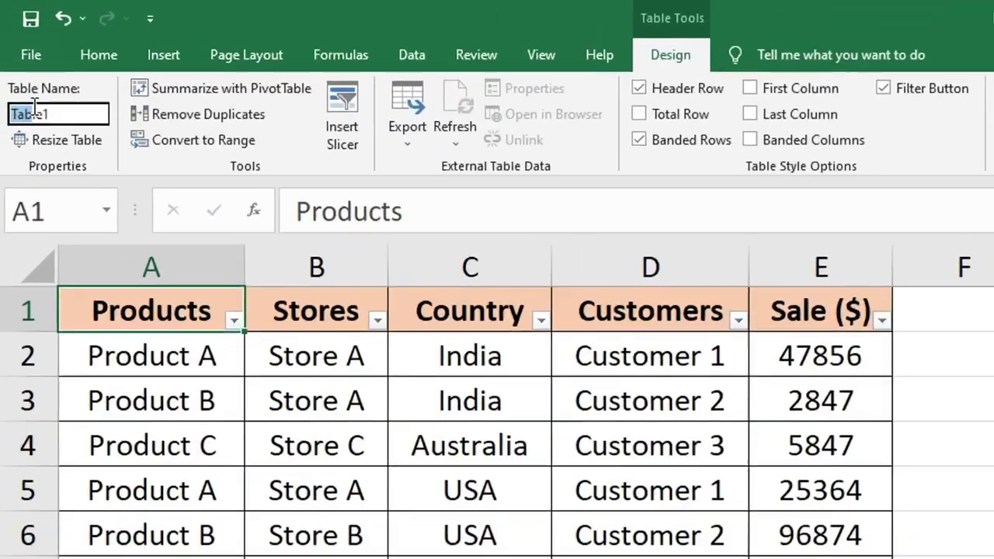
click(23, 51)
key(BackSpace)
key(BackSpace)
key(BackSpace)
key(BackSpace)
key(BackSpace)
key(BackSpace)
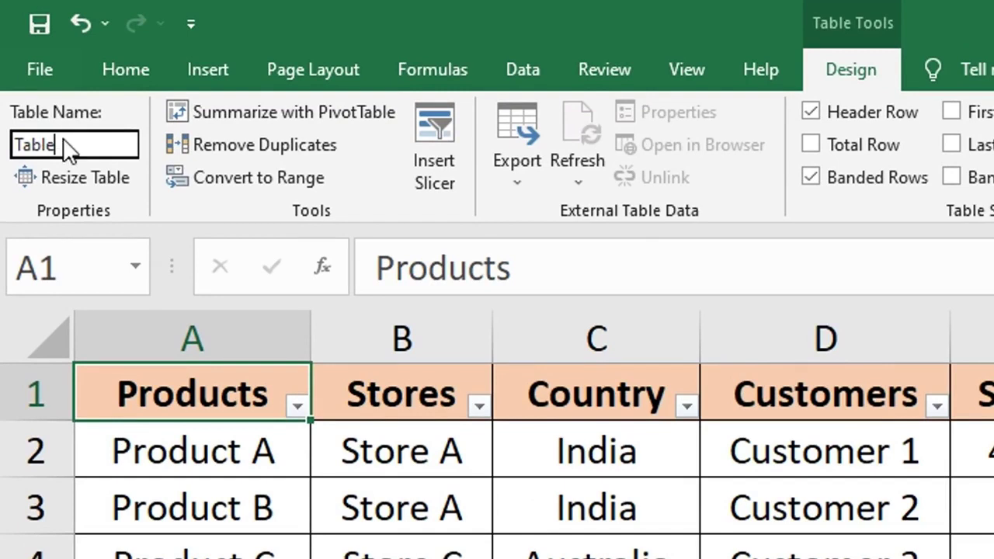
text(MyData)
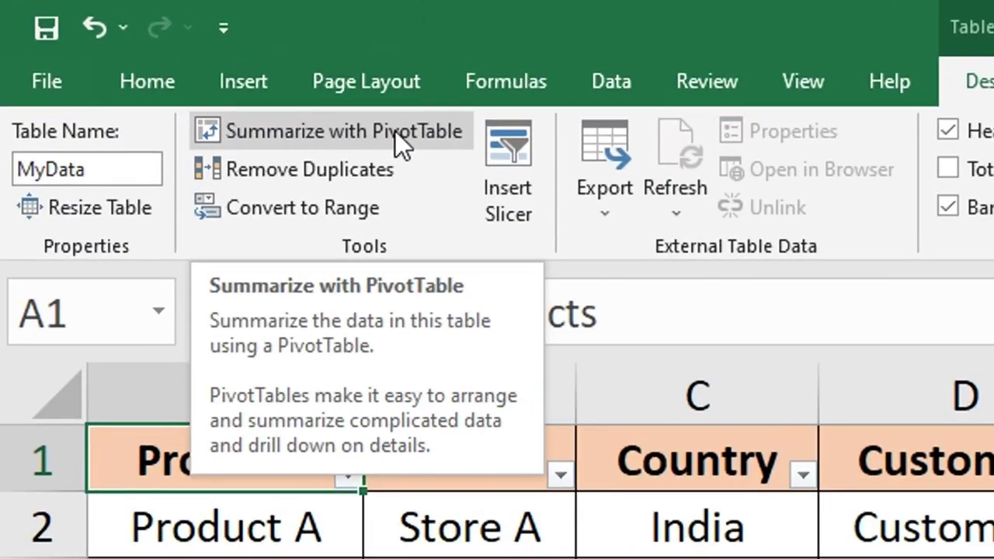
click(395, 131)
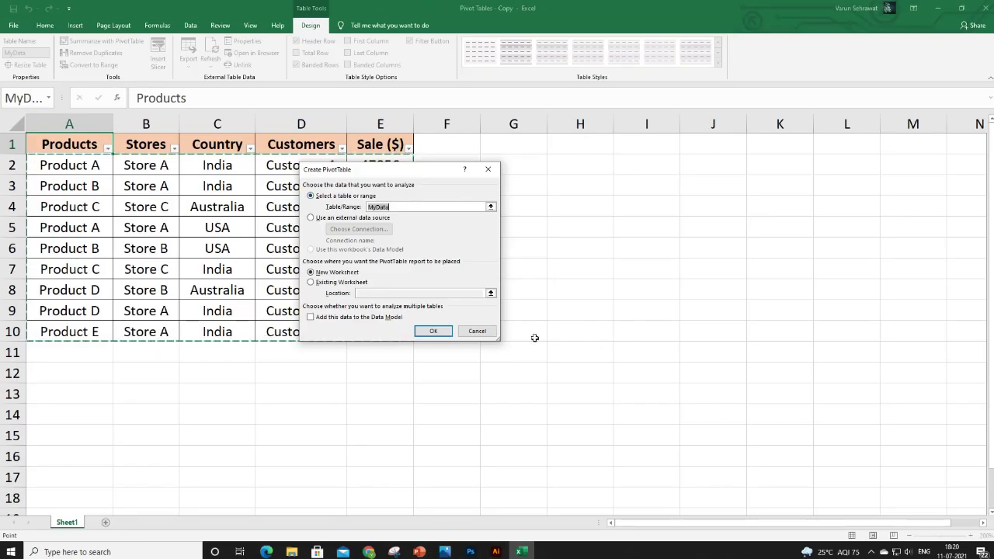
click(483, 332)
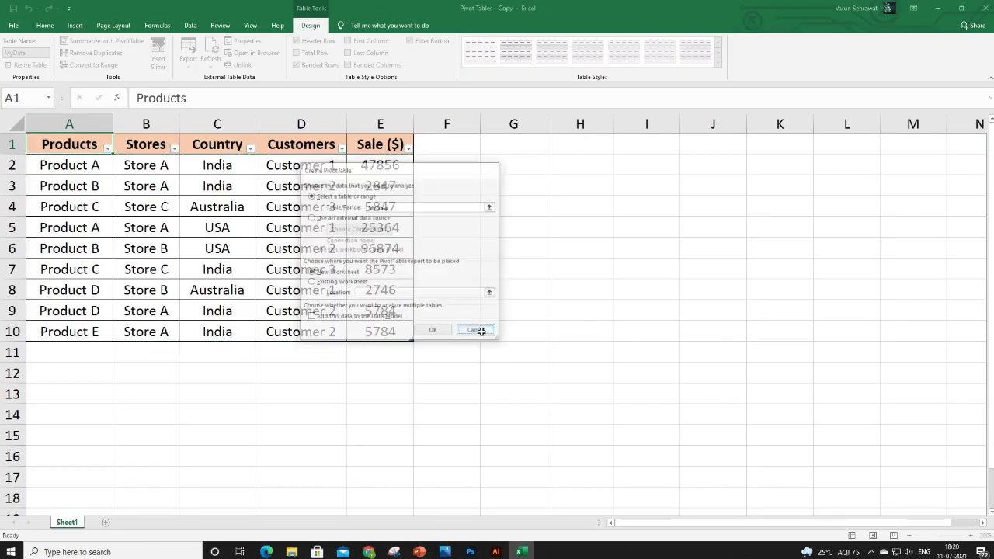
click(75, 25)
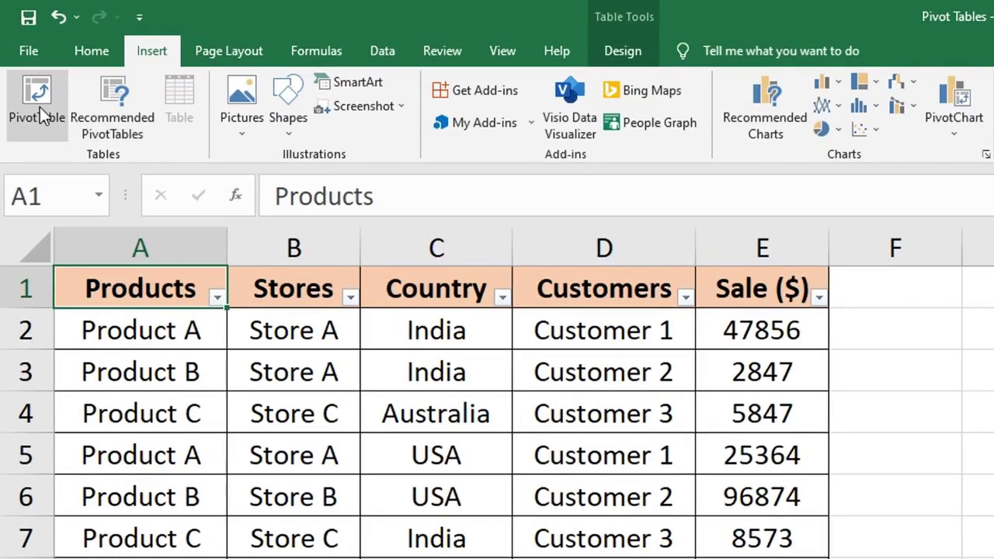
click(39, 107)
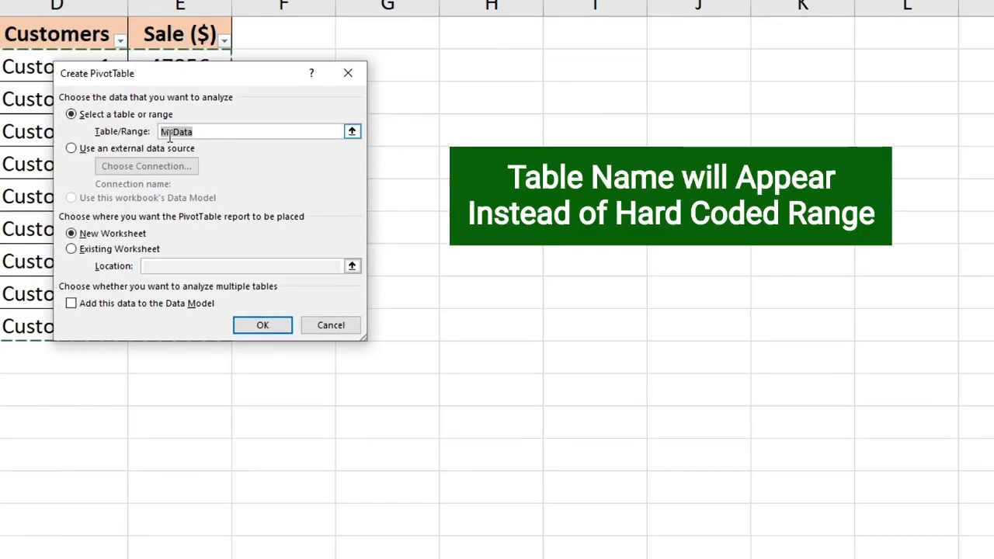
click(330, 325)
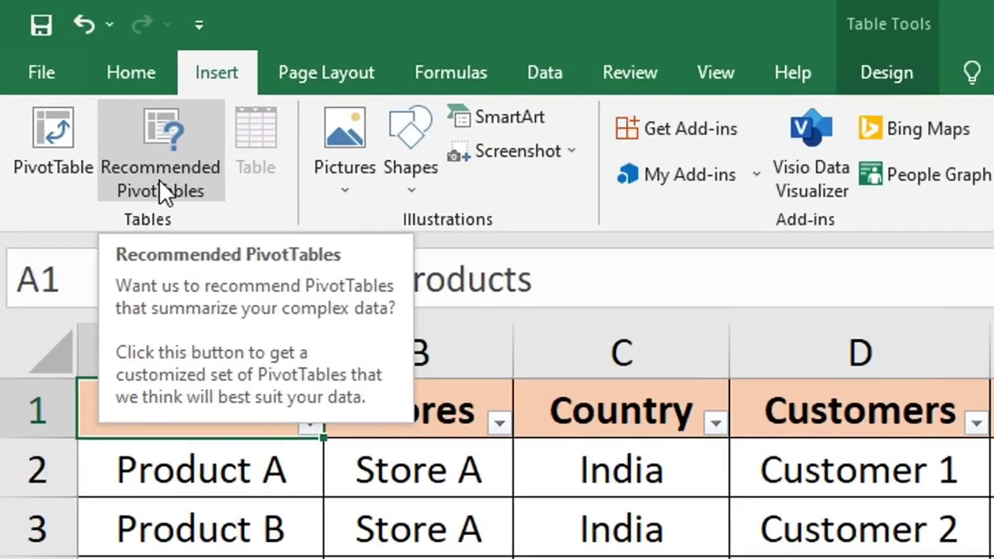
Insert the recommended pivot table of Sum of Sale ($) by Customers on a new sheet
click(56, 67)
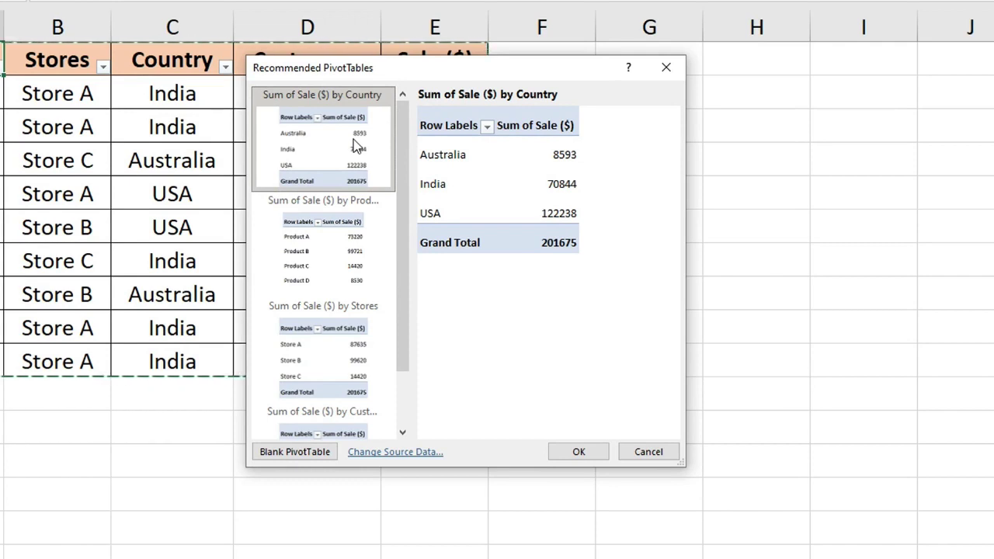
click(327, 249)
click(333, 340)
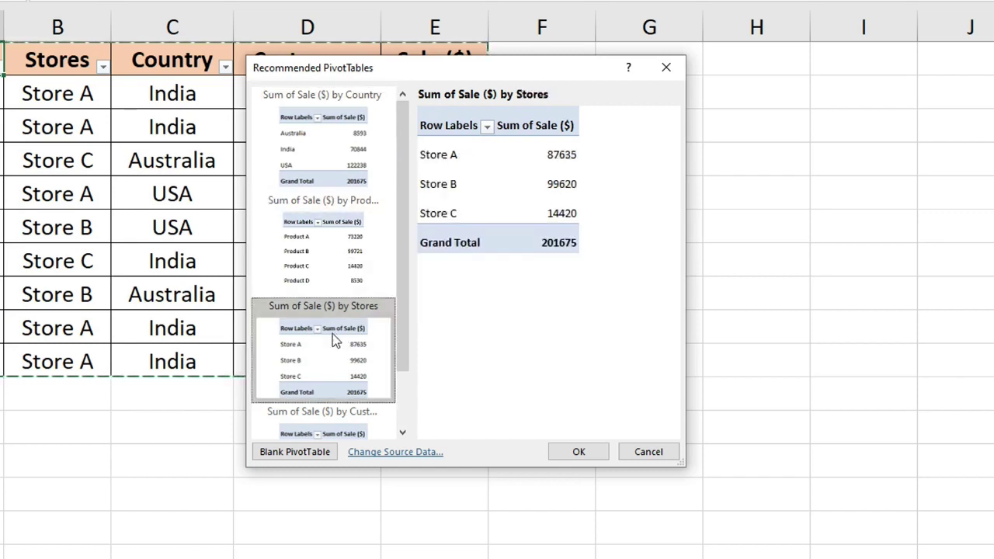
scroll(333, 339, down, 1)
click(322, 393)
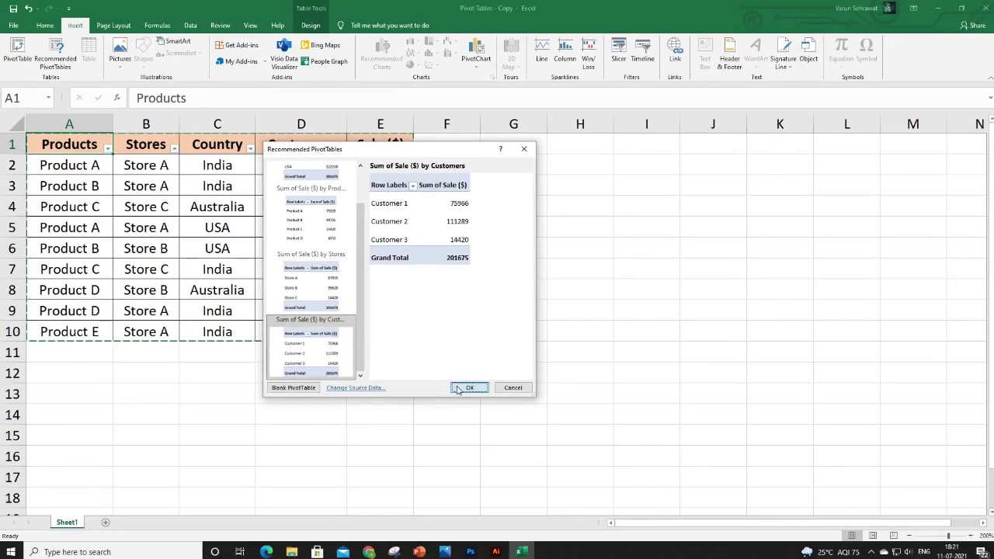
click(468, 387)
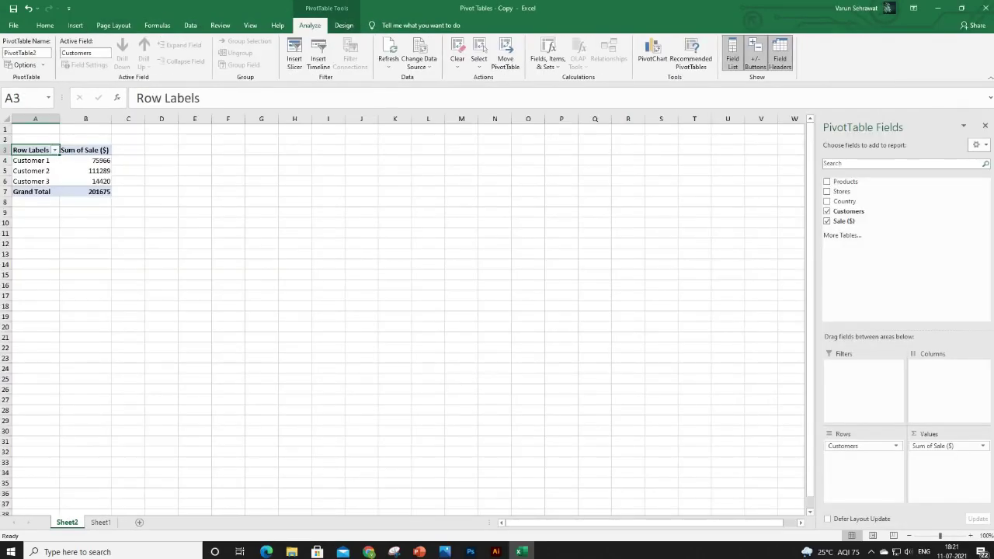
Zoom Sheet2 to 200% to enlarge the Customers pivot table
click(970, 536)
click(970, 535)
click(969, 536)
click(970, 536)
click(970, 536)
click(970, 536)
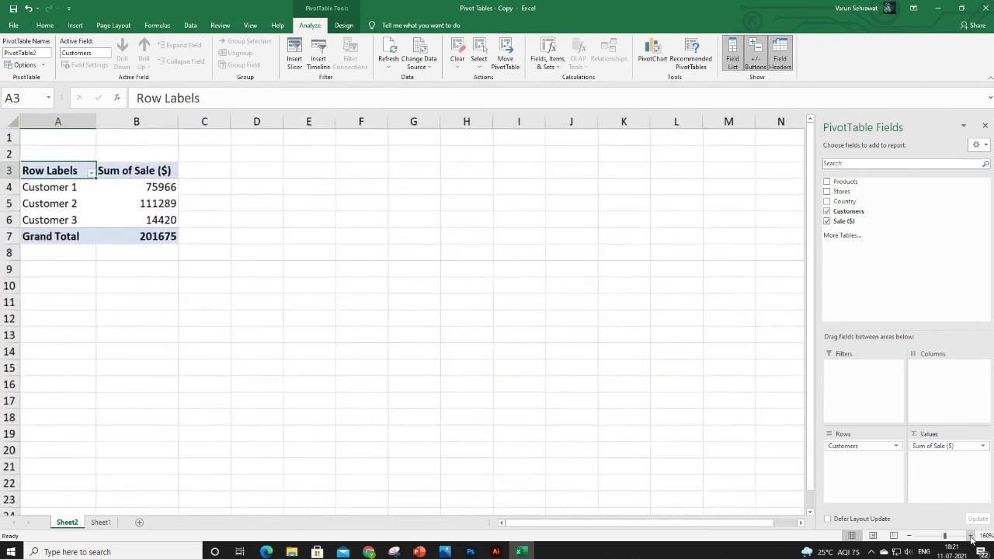
click(970, 535)
click(969, 535)
click(970, 536)
click(969, 536)
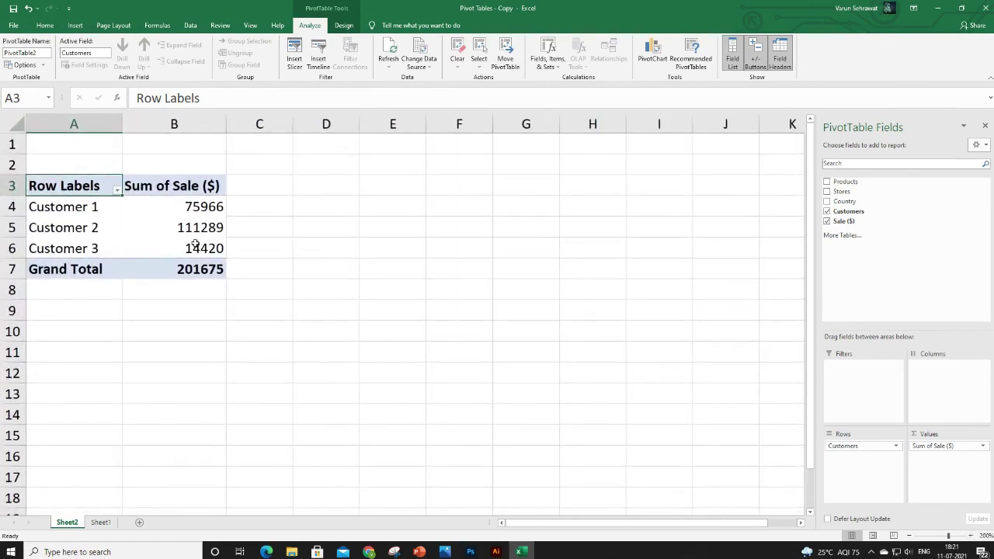
mouse_move(195, 245)
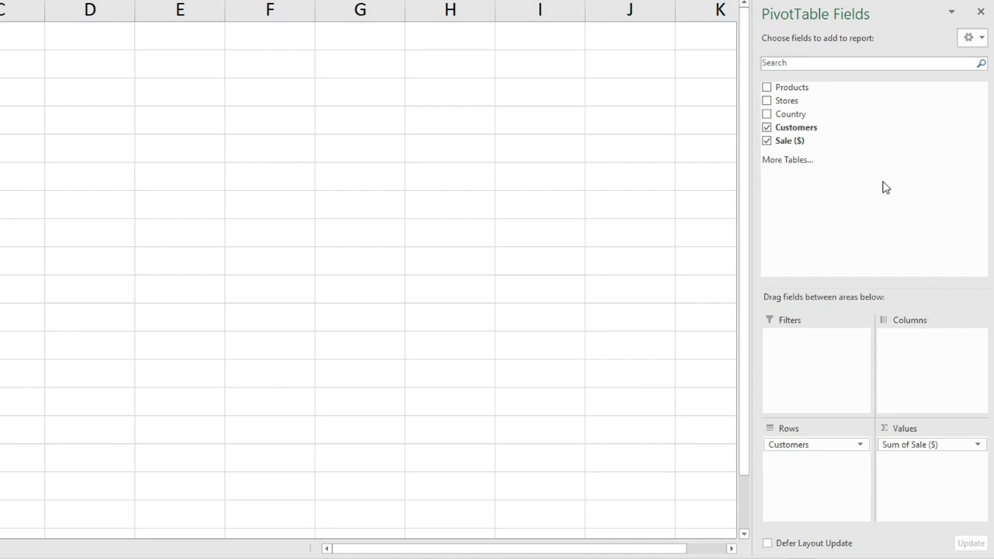
Add Stores as a report filter and filter the pivot to Store A only
drag(794, 102, 811, 357)
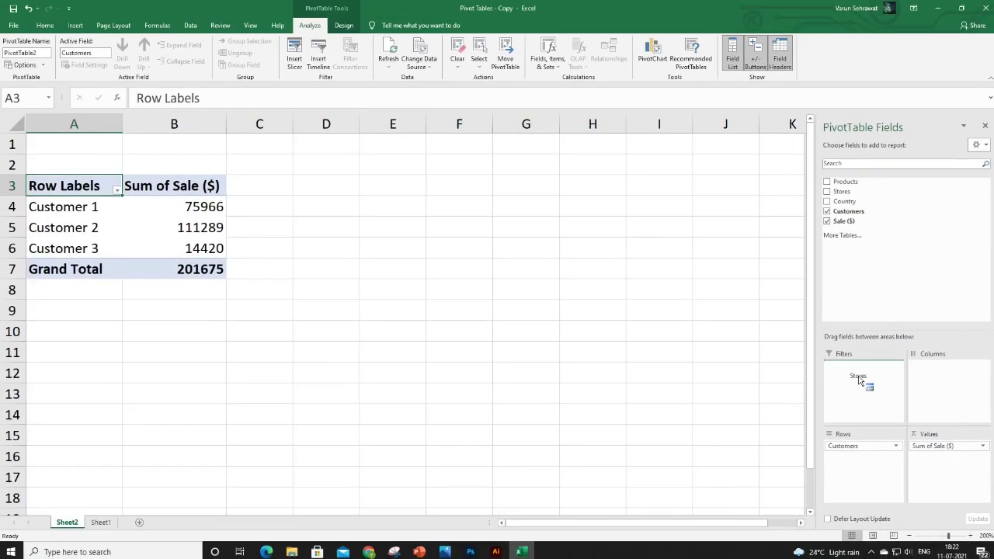
drag(858, 377, 859, 379)
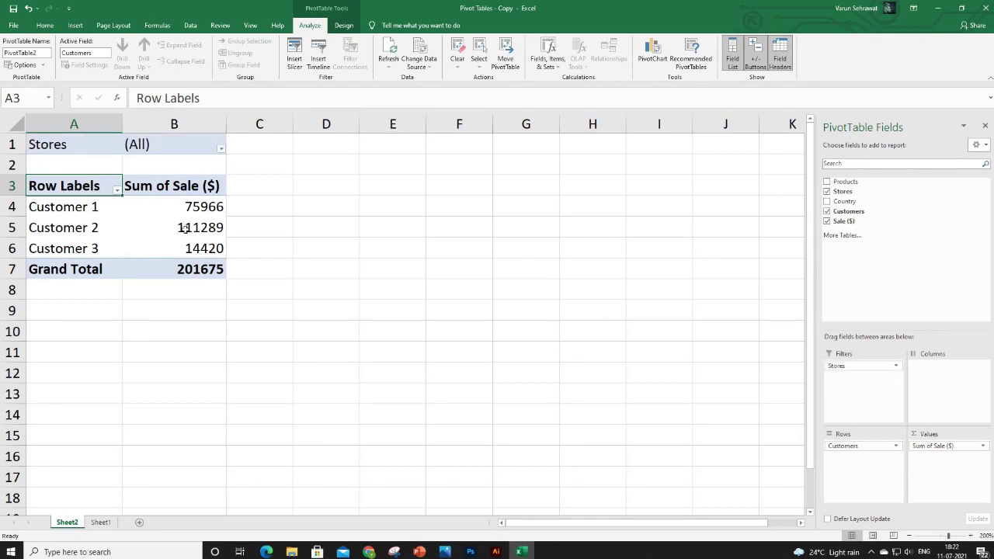
mouse_move(184, 227)
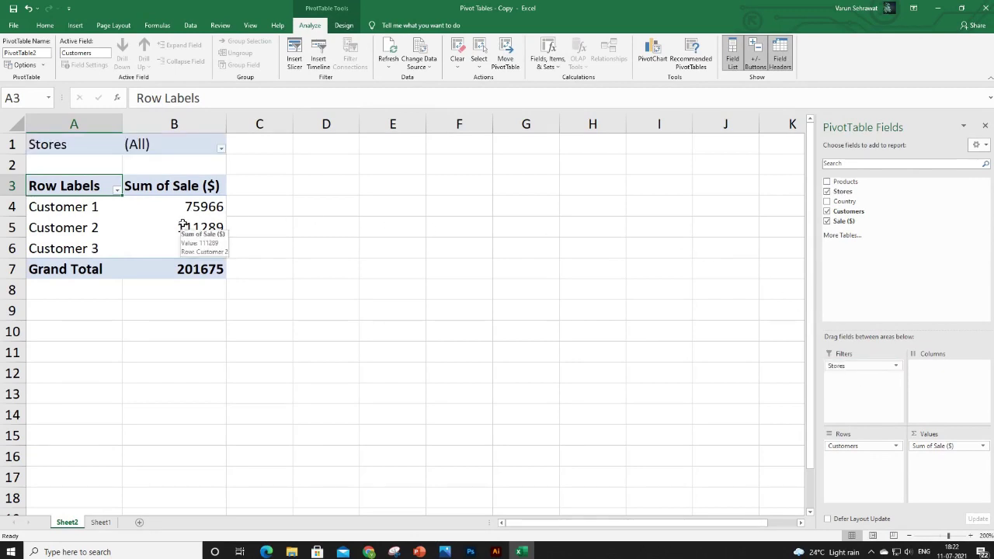
click(177, 146)
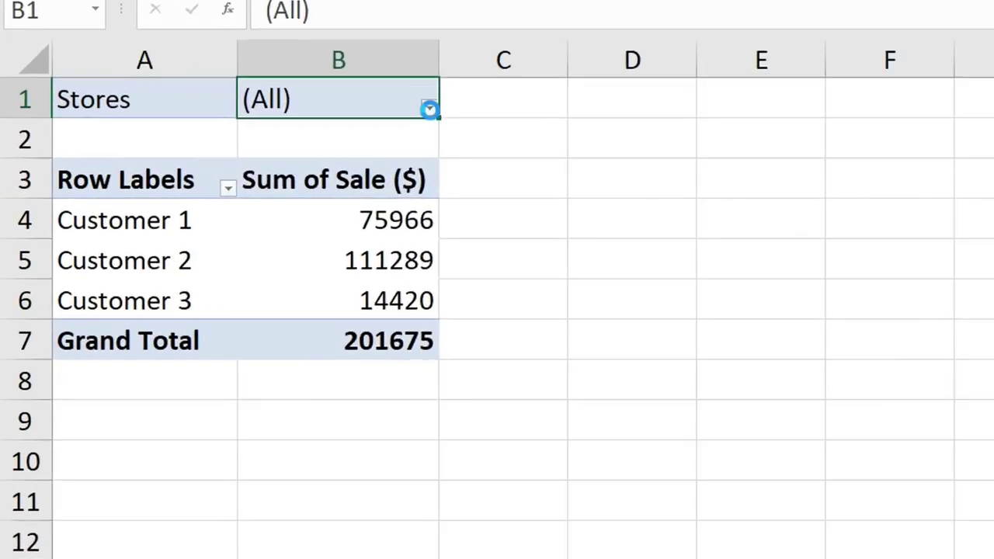
click(220, 147)
click(213, 336)
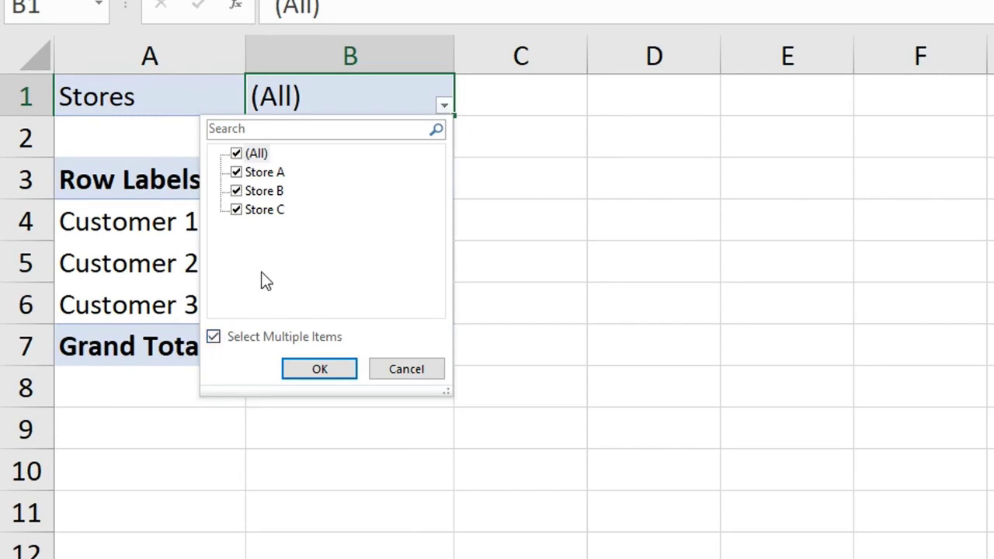
click(236, 153)
click(236, 171)
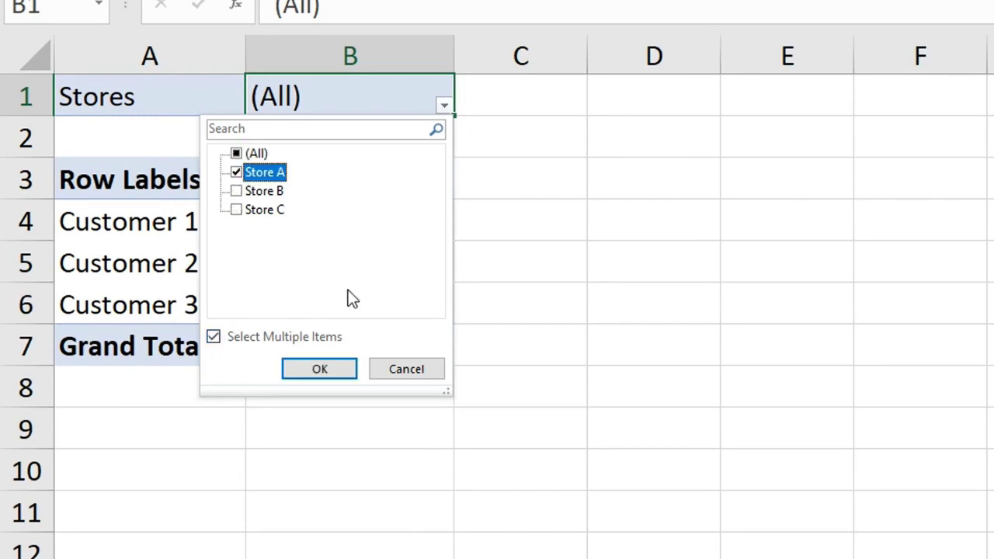
click(332, 370)
Set the Stores report filter back to (All)
click(444, 105)
click(236, 172)
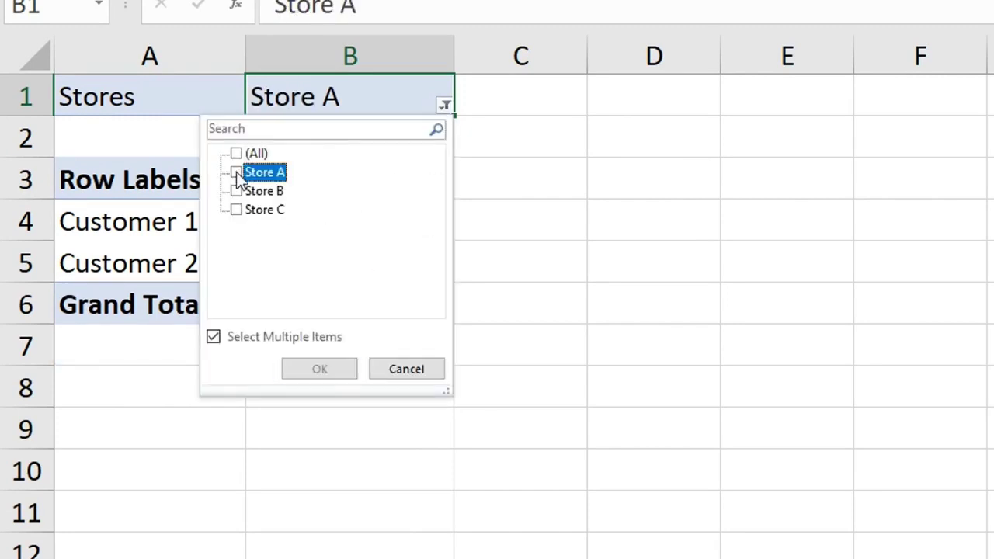
click(236, 153)
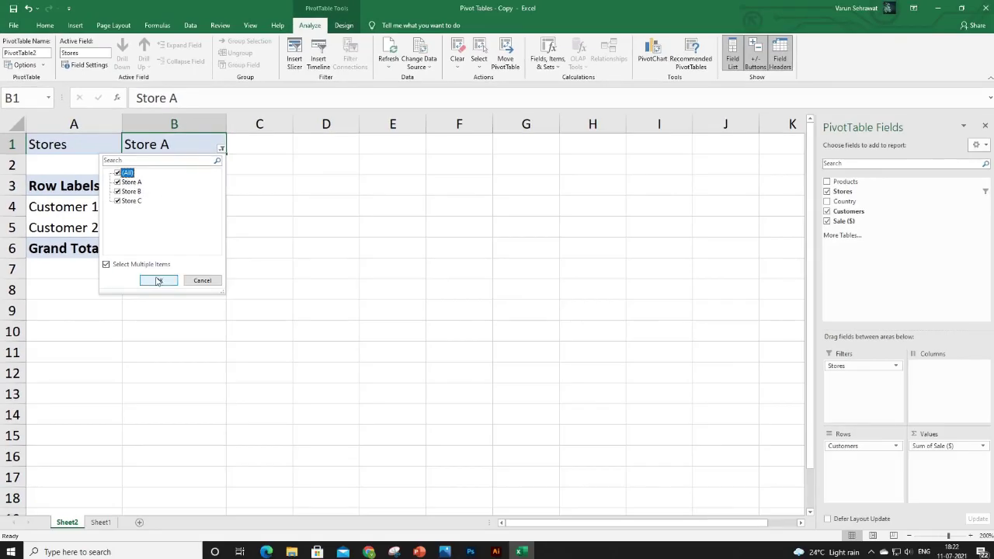
click(158, 281)
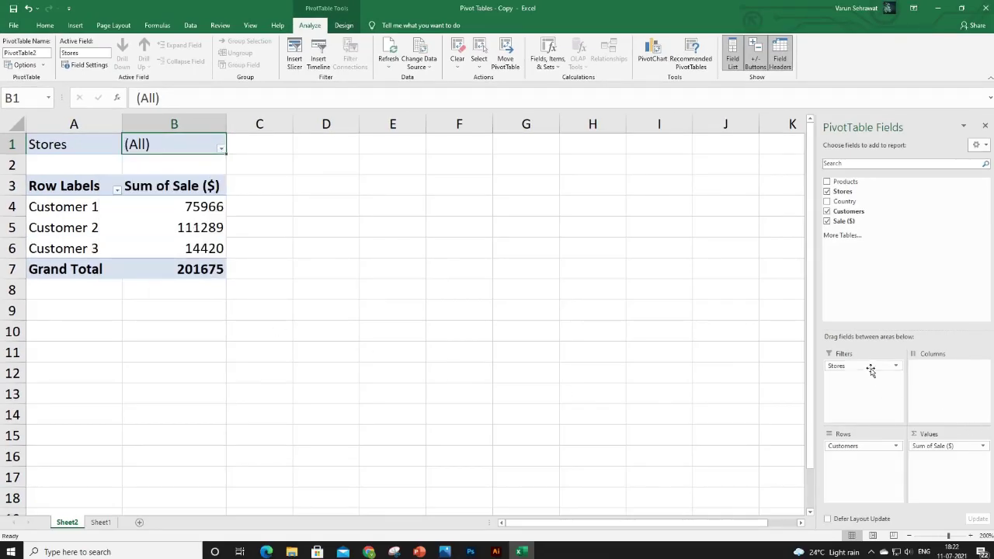
Move Stores from the Filters area into Columns, giving Store A to Store C columns
drag(870, 367, 743, 375)
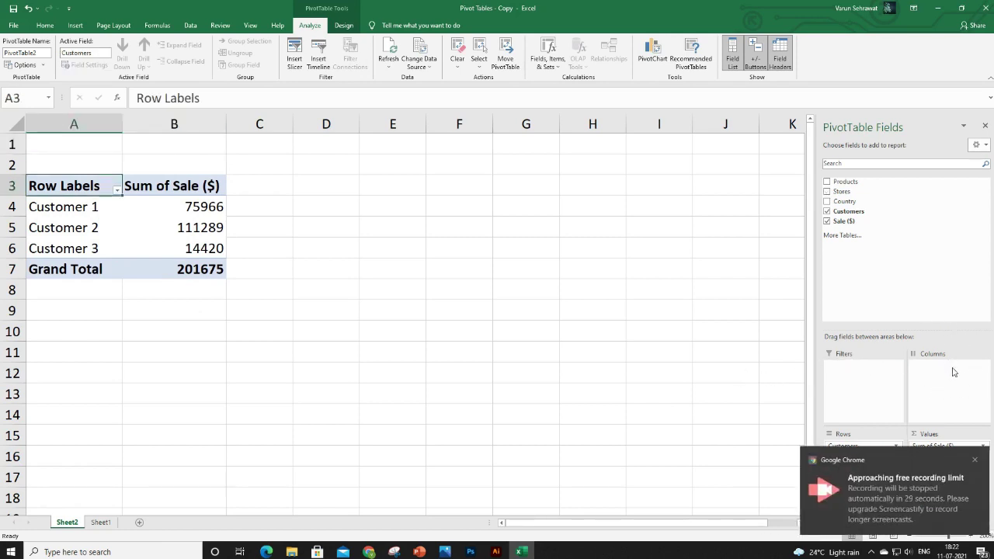
click(973, 456)
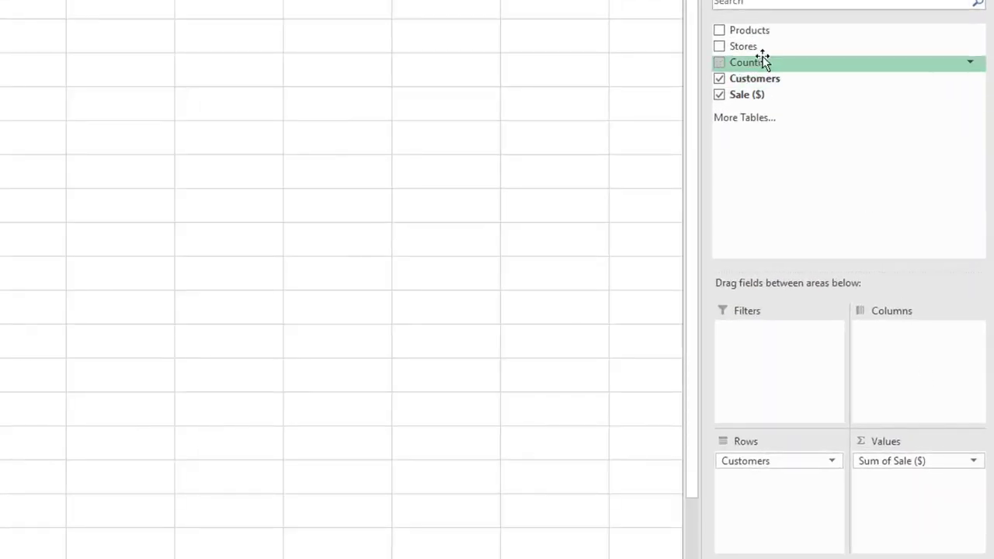
drag(753, 46, 929, 375)
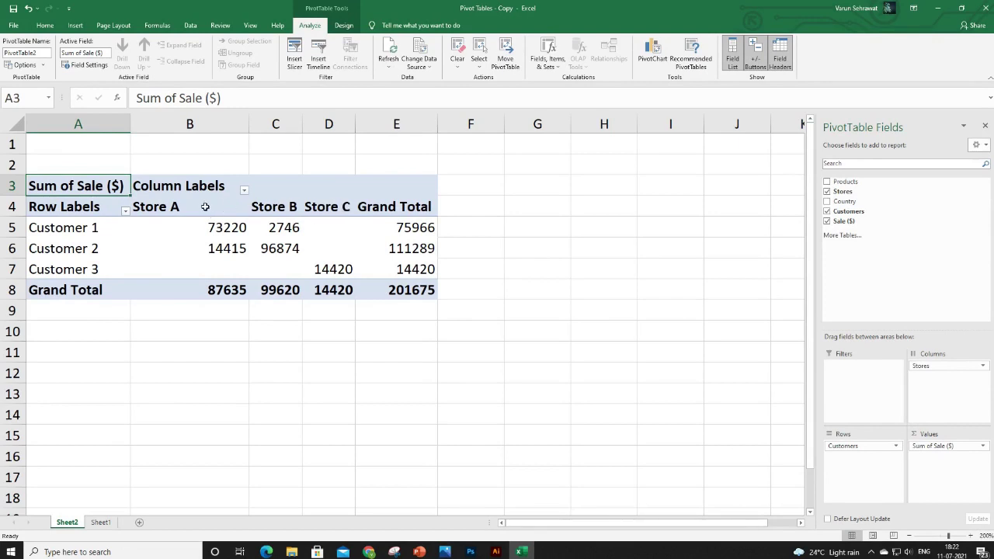
Inspect the store headers, customer labels and Grand Totals (201675), then undo the Stores columns
drag(194, 207, 346, 206)
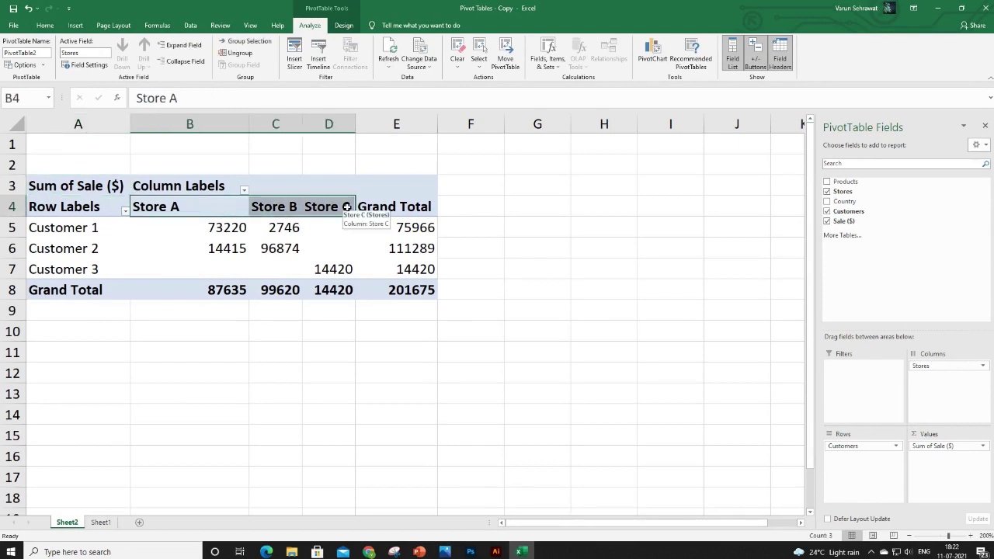
drag(408, 206, 415, 286)
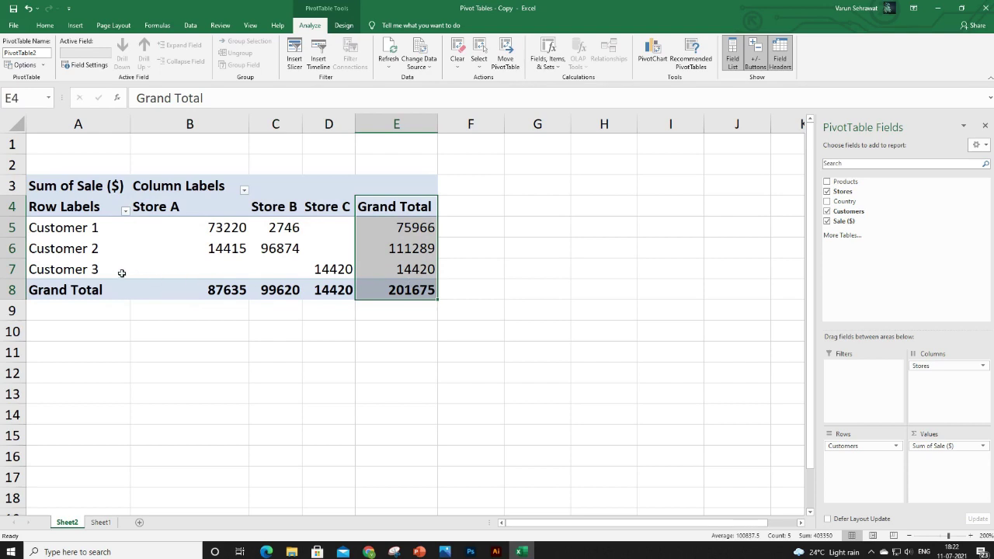
drag(78, 228, 123, 280)
click(113, 289)
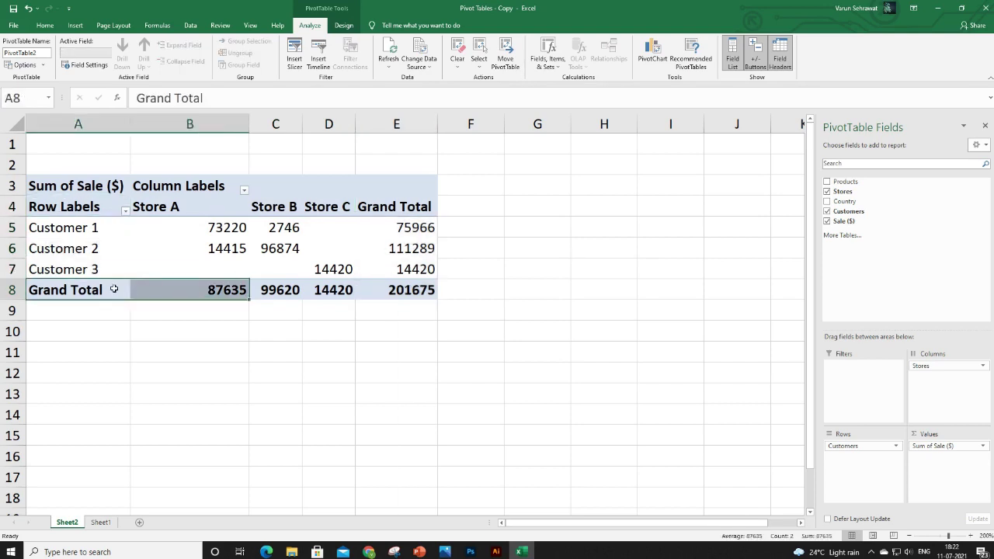
drag(412, 295, 415, 281)
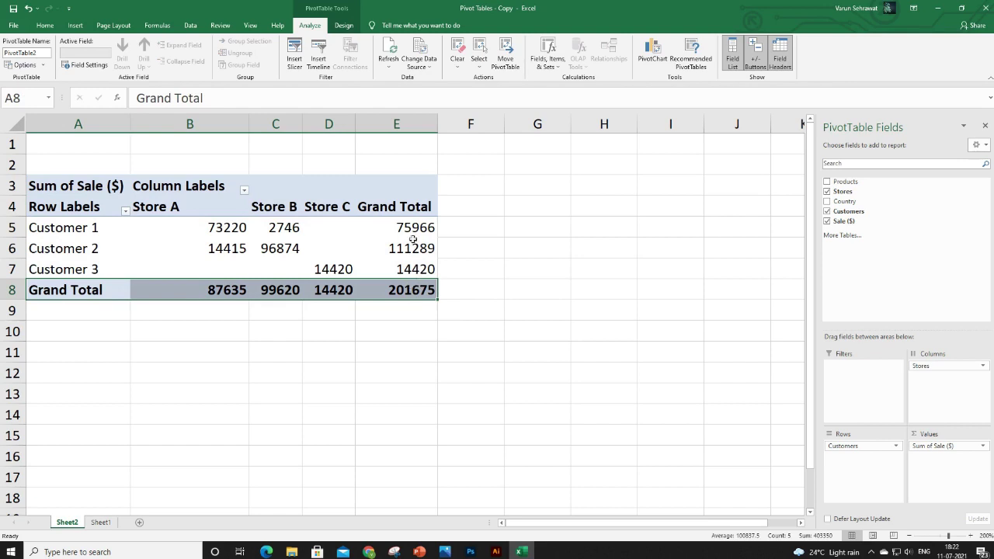
drag(409, 208, 403, 273)
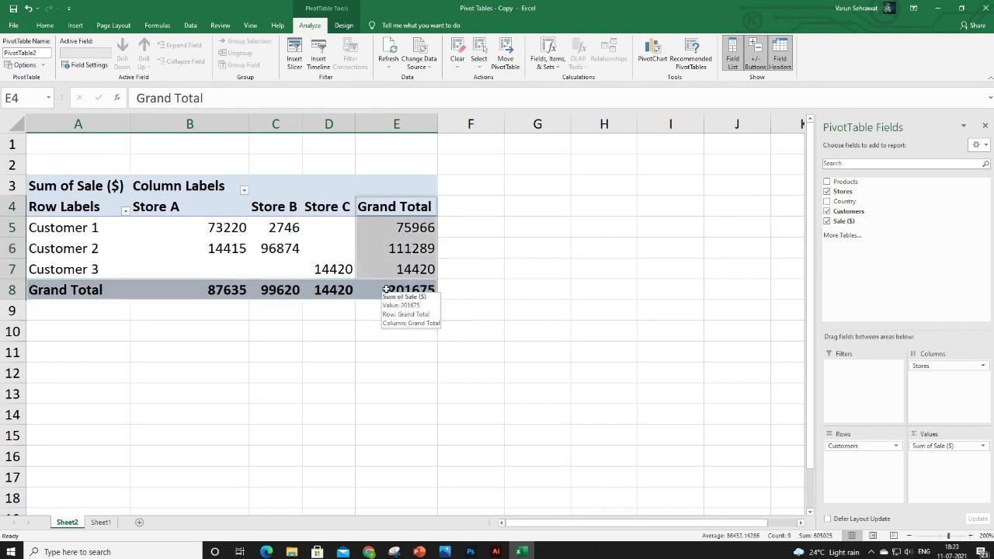
click(386, 289)
key(ctrl+z)
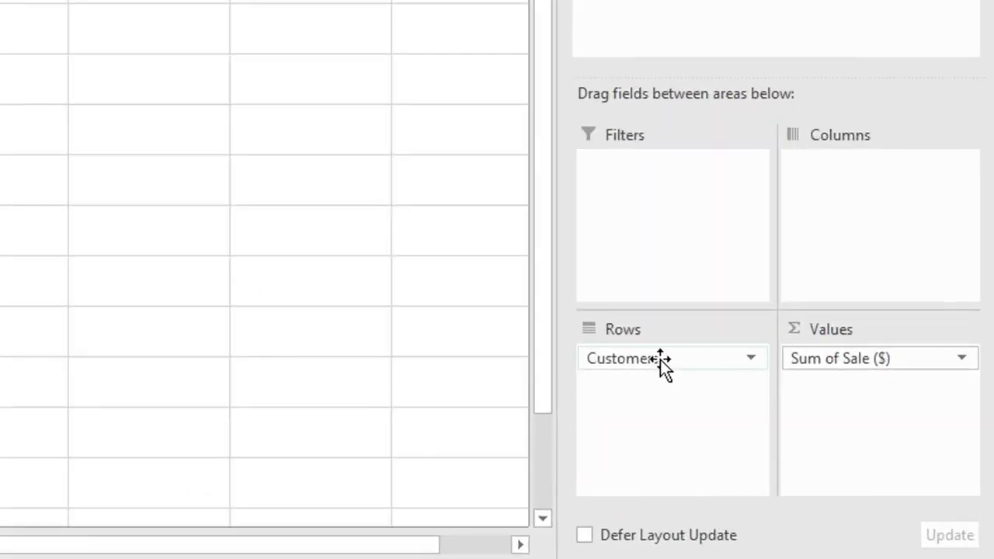
mouse_move(660, 360)
mouse_down()
mouse_move(663, 401)
mouse_move(645, 363)
mouse_up()
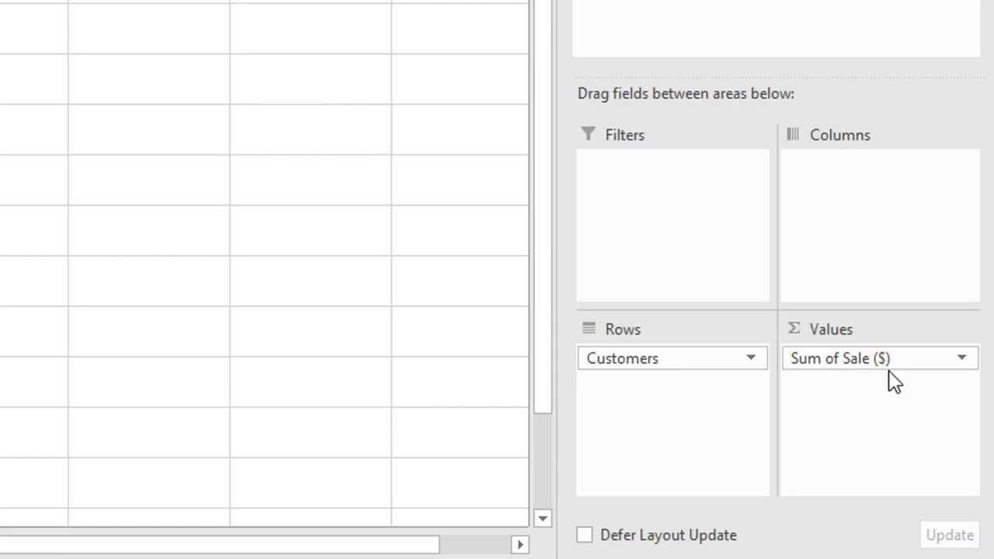
click(963, 360)
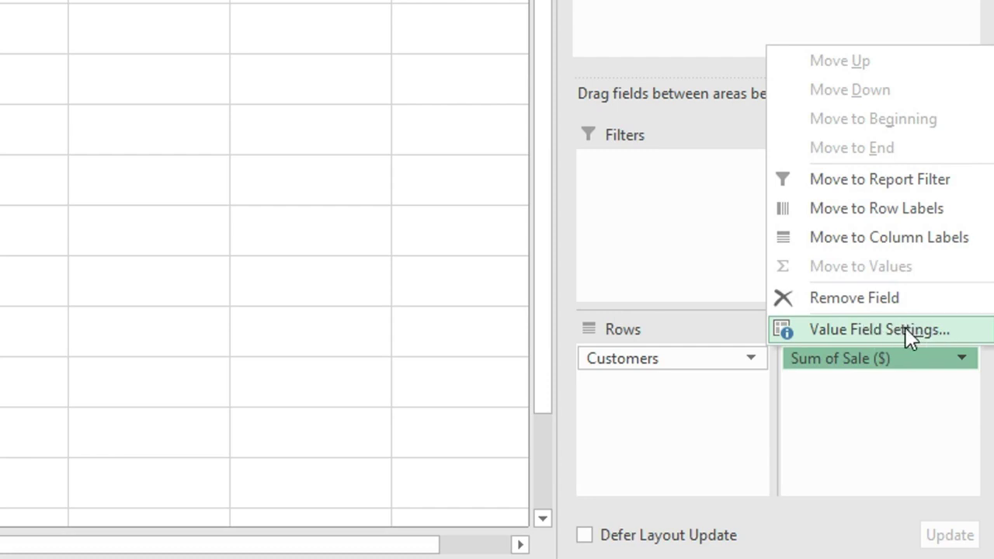
click(879, 329)
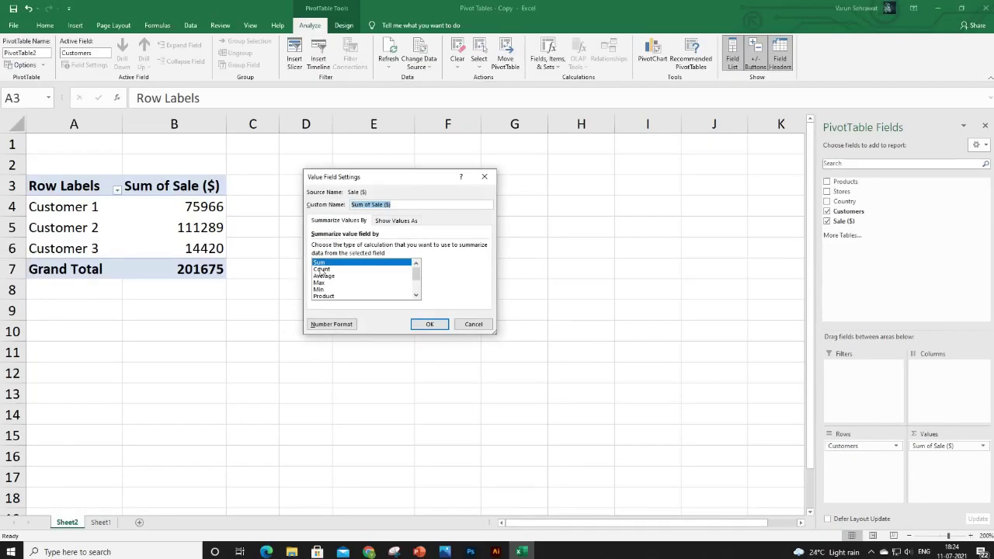
click(321, 270)
click(324, 275)
click(319, 282)
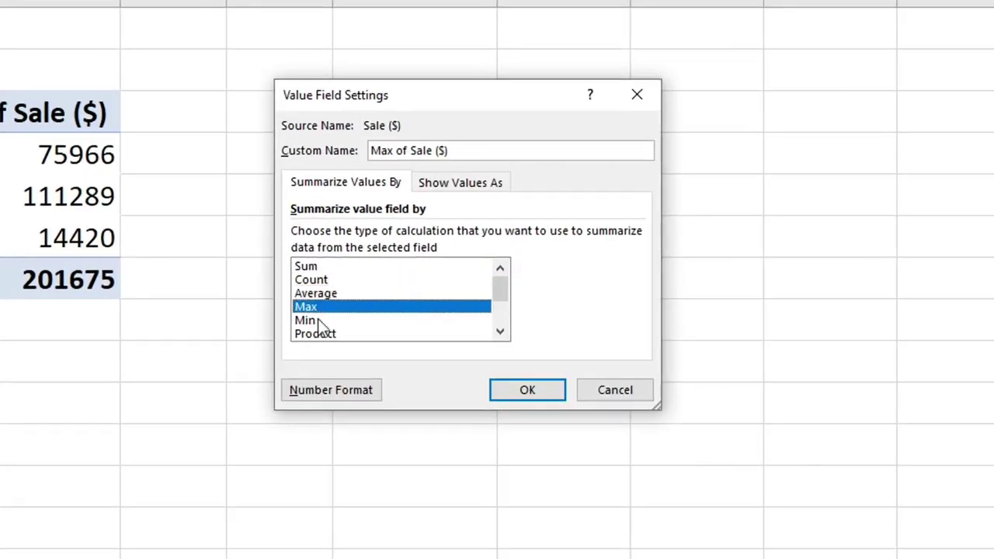
click(316, 320)
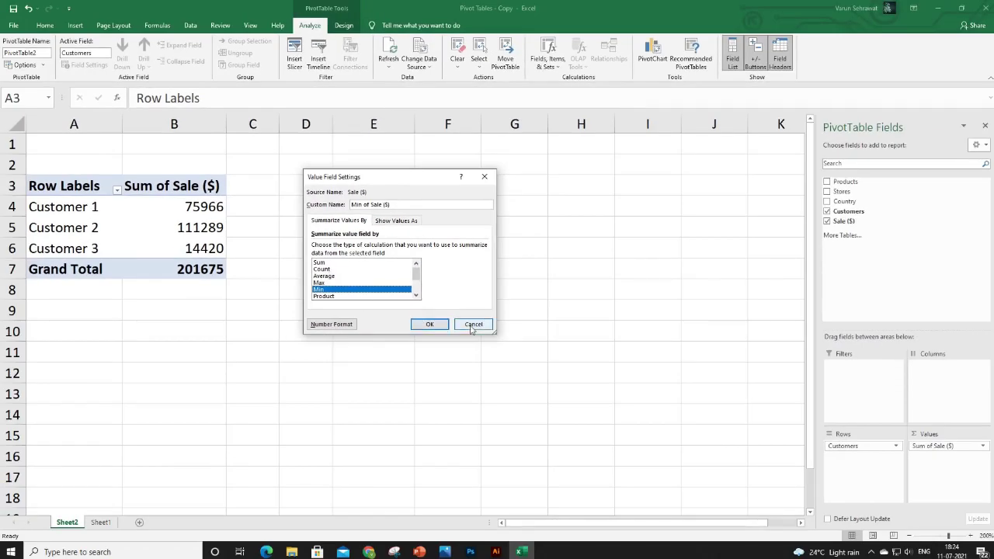
click(472, 326)
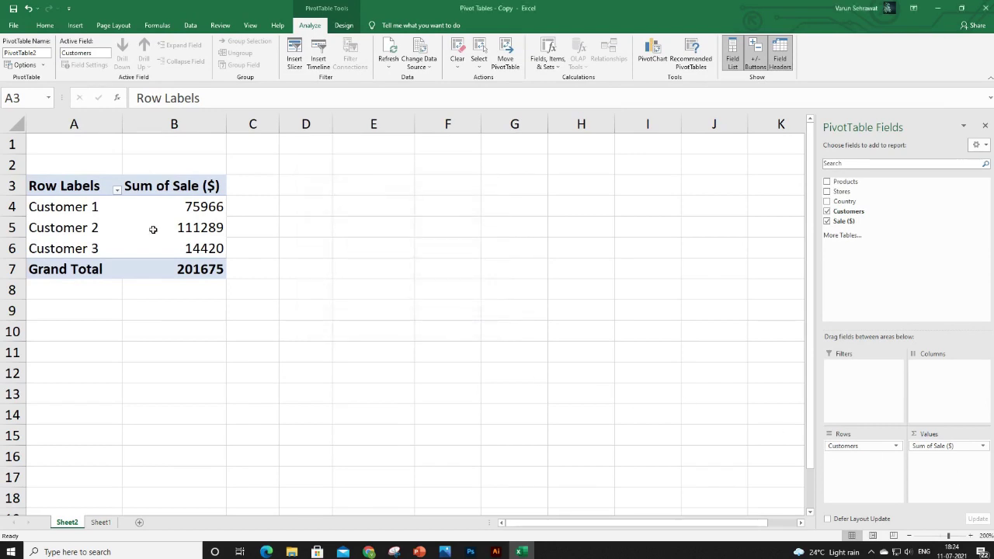
click(184, 225)
right_click(184, 226)
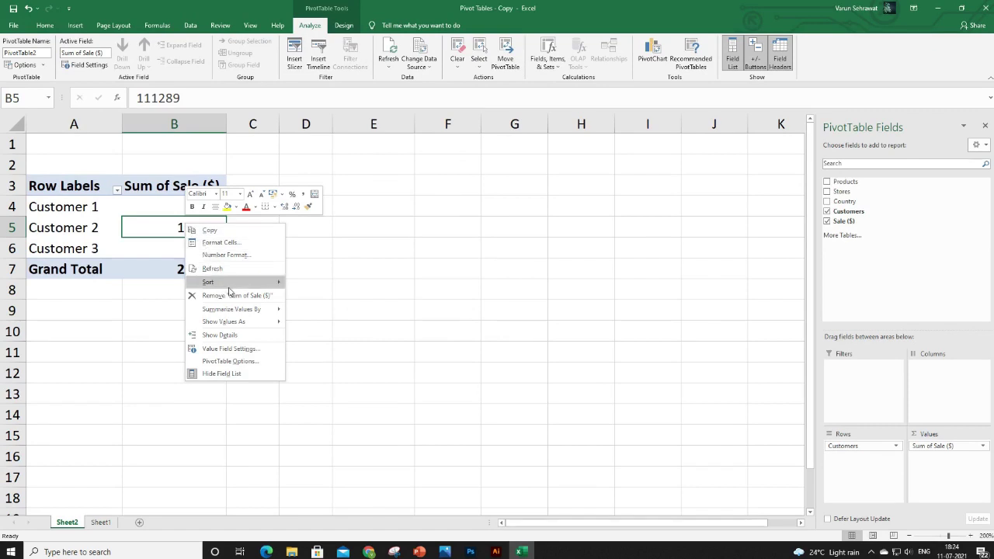
click(243, 351)
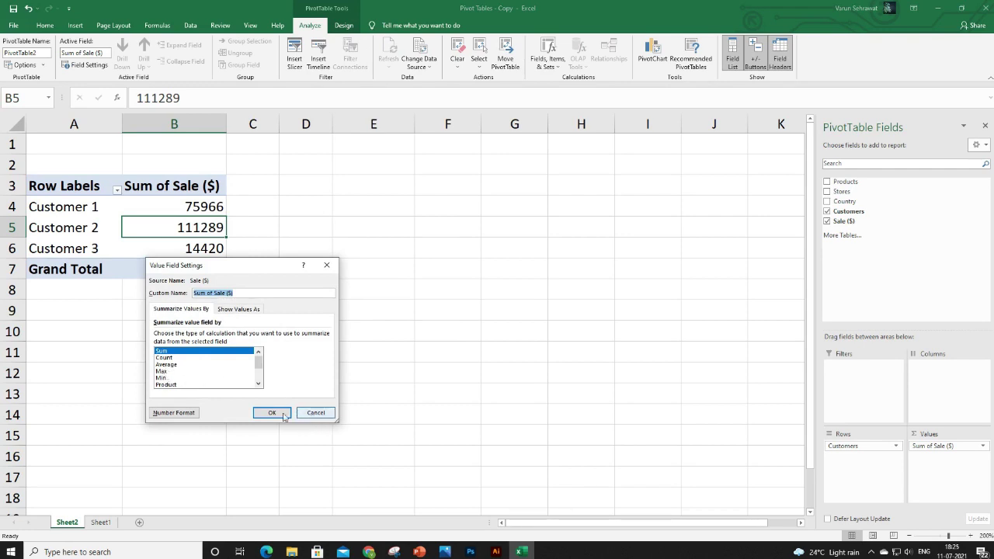
click(321, 413)
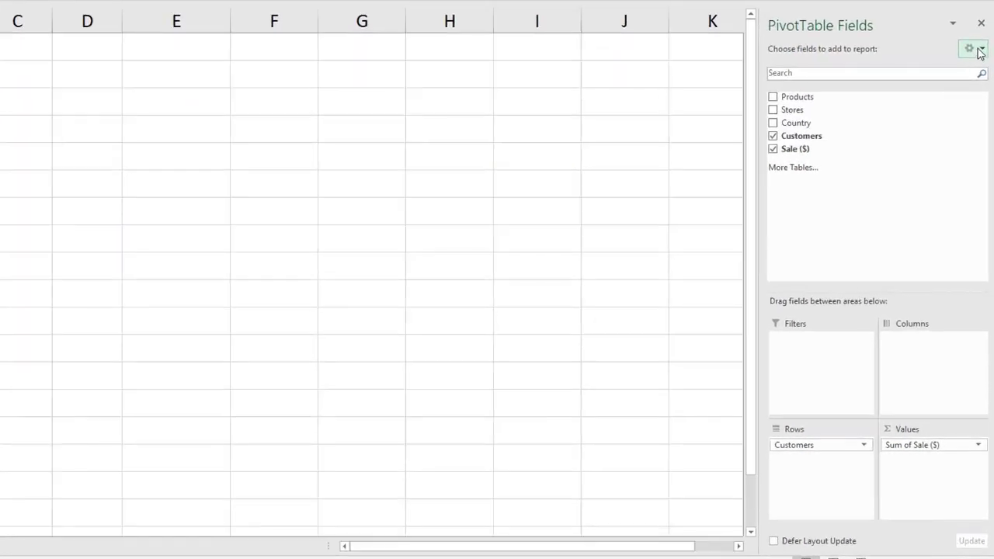
click(984, 145)
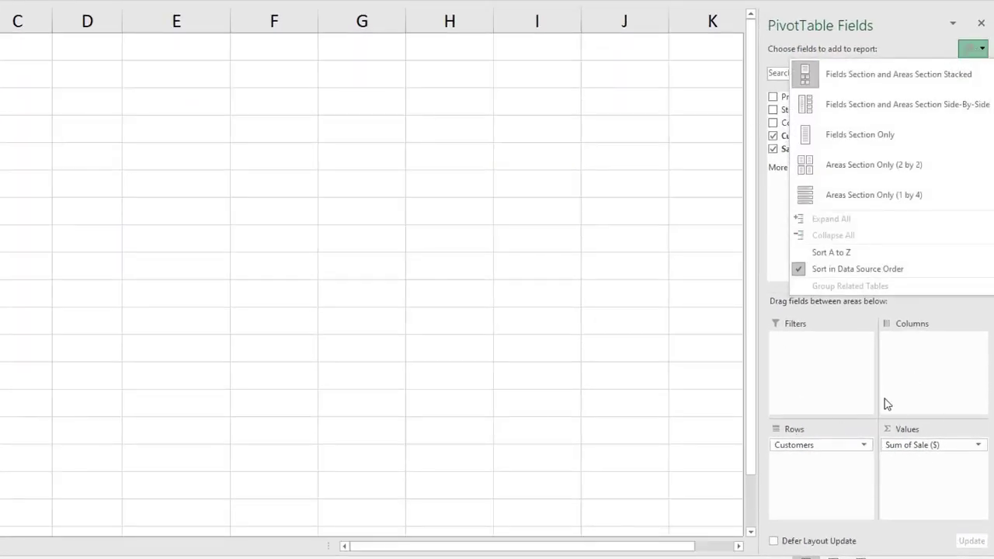
click(862, 105)
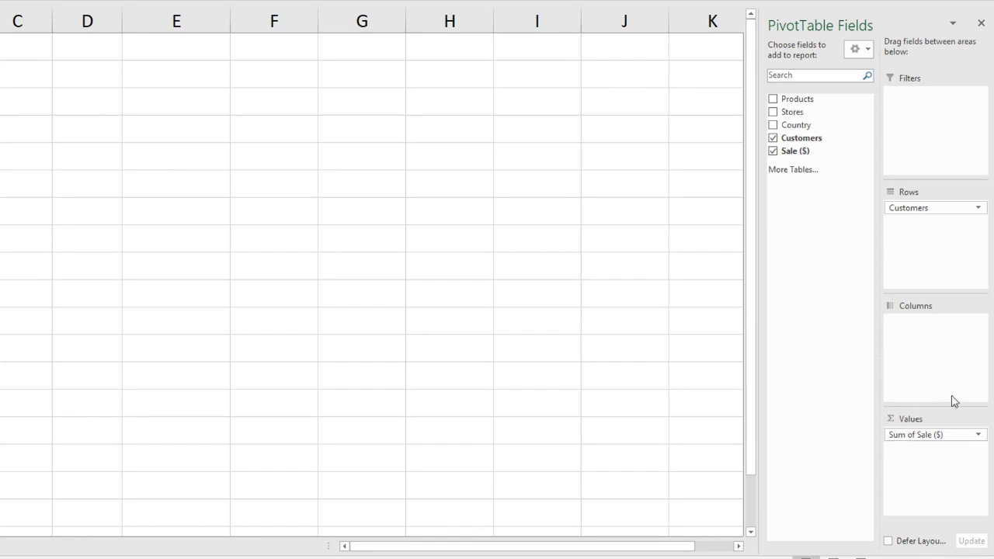
click(860, 50)
click(855, 71)
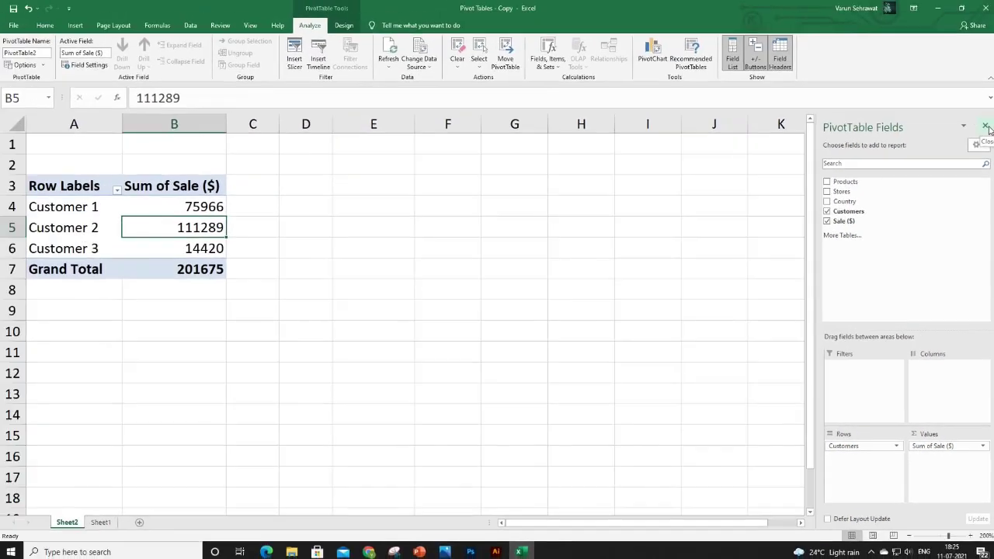
click(980, 39)
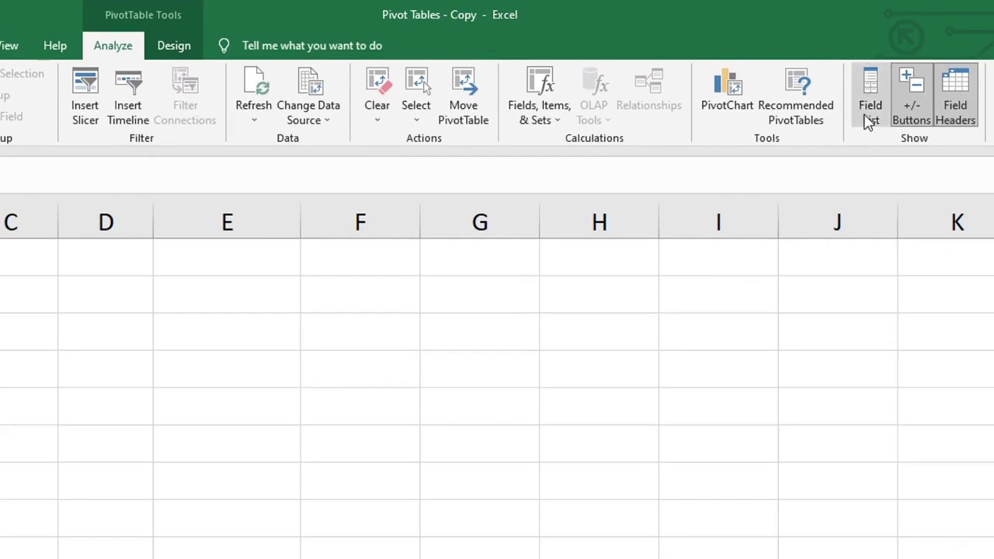
click(869, 117)
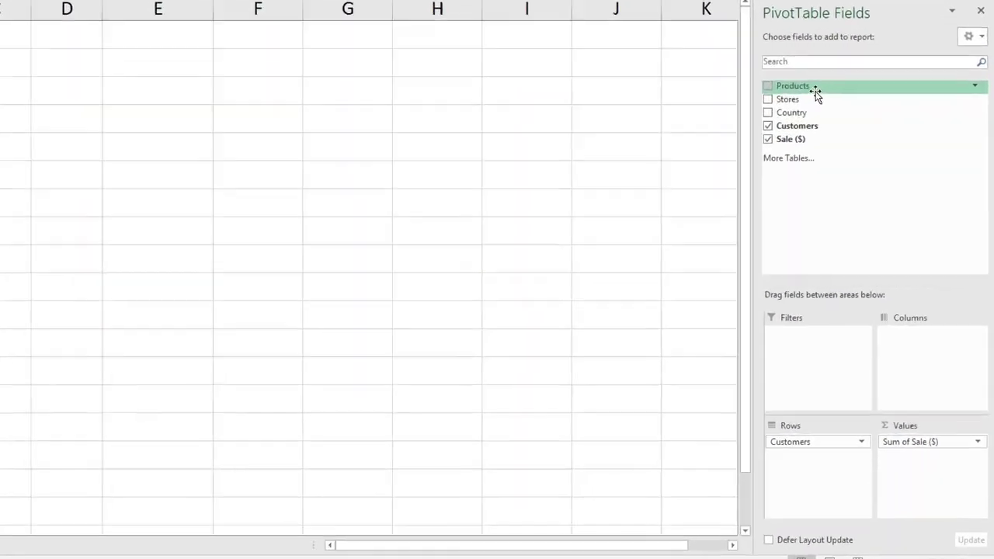
Nest Products under Customers in the rows and show the pivot in Outline Form
mouse_move(862, 187)
mouse_down()
mouse_move(846, 182)
mouse_move(873, 200)
mouse_up()
drag(823, 98, 801, 464)
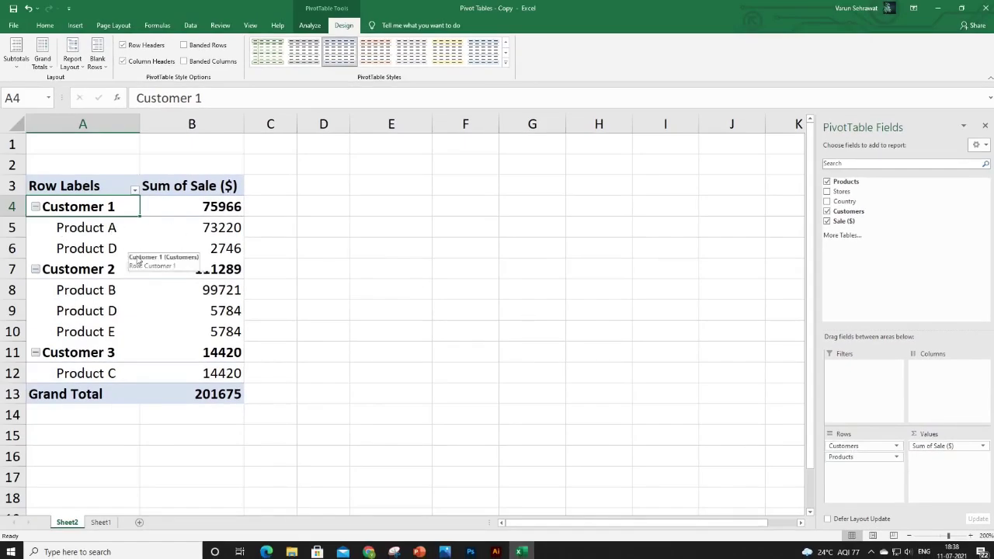
click(115, 229)
click(112, 244)
click(109, 210)
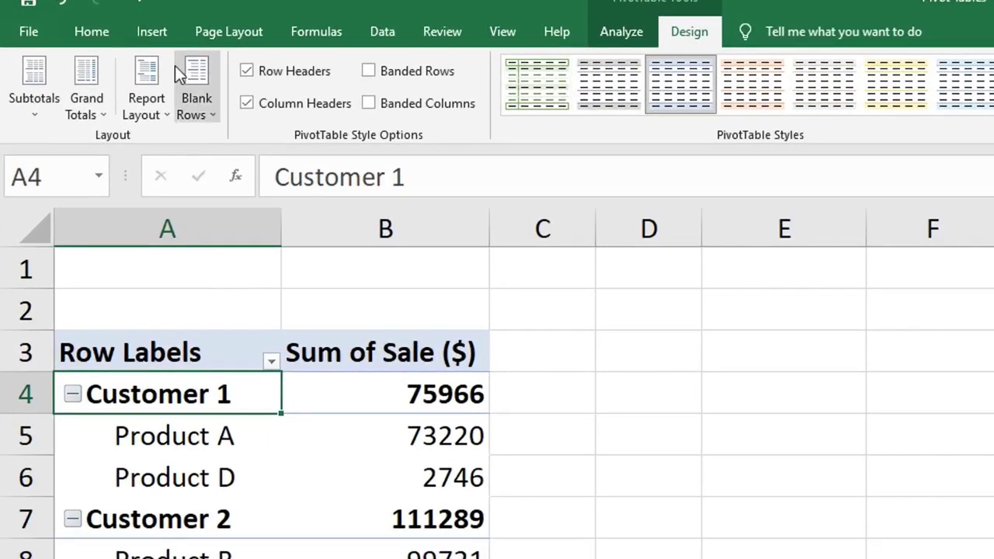
click(153, 104)
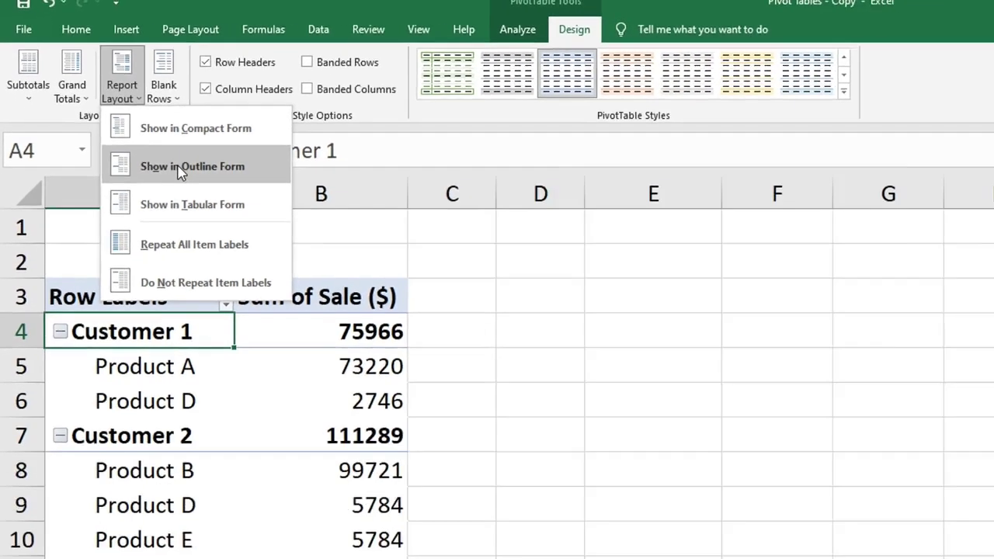
click(208, 195)
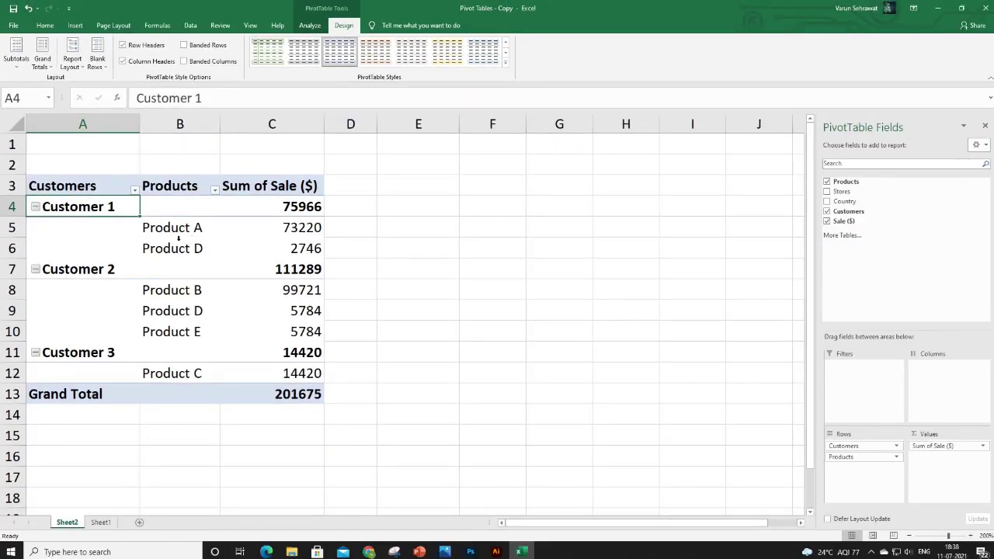
Repeat all item labels on every product row, then collapse Customer 1's products
click(177, 142)
key(ctrl+space)
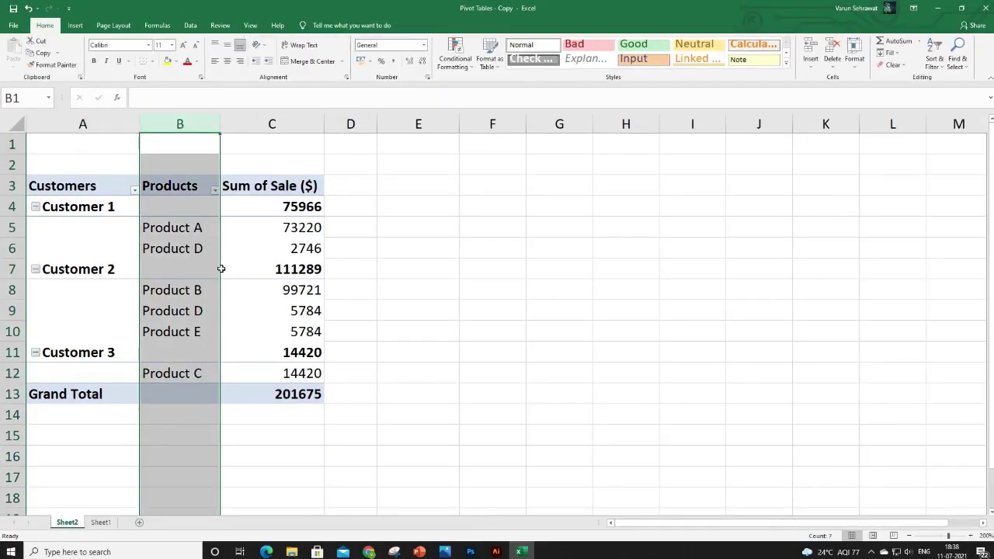
click(183, 231)
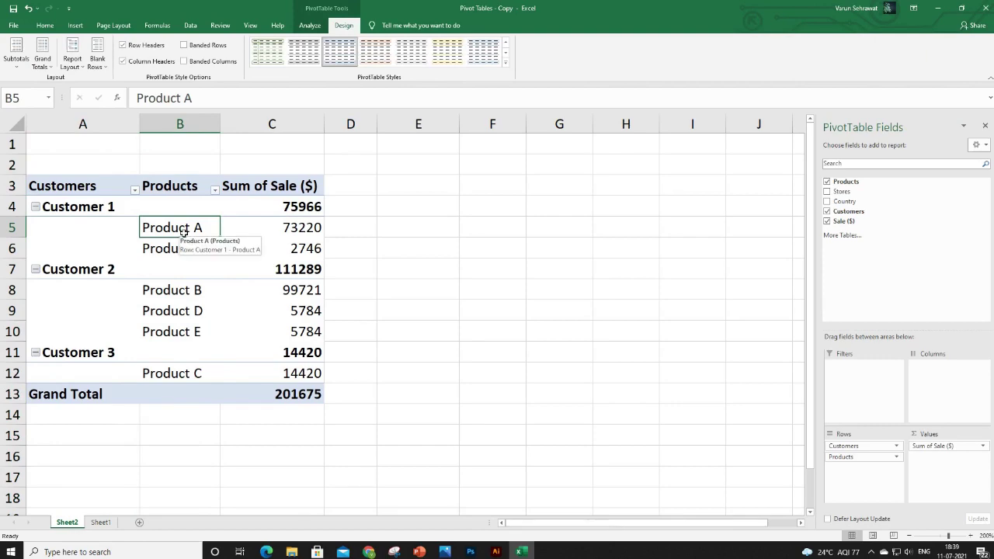
click(116, 228)
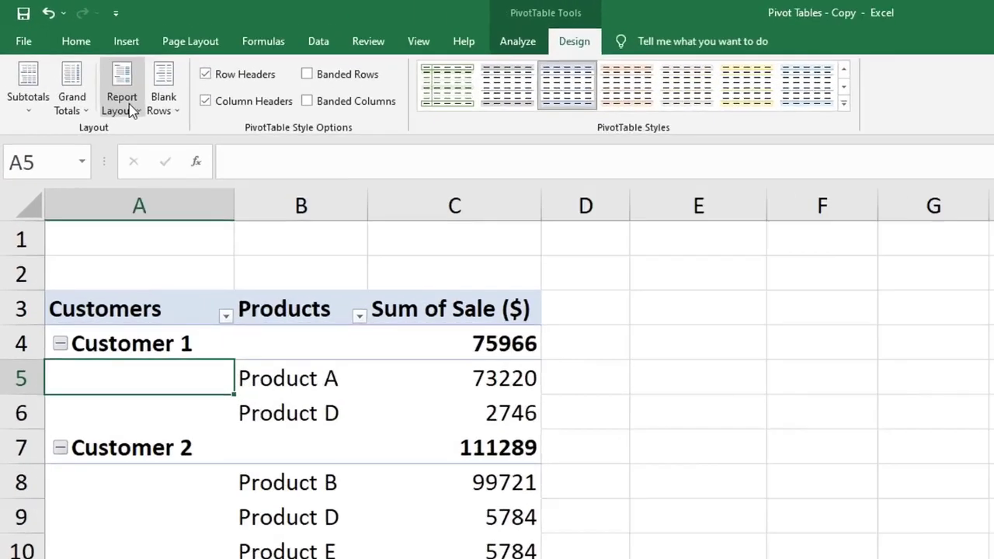
click(132, 112)
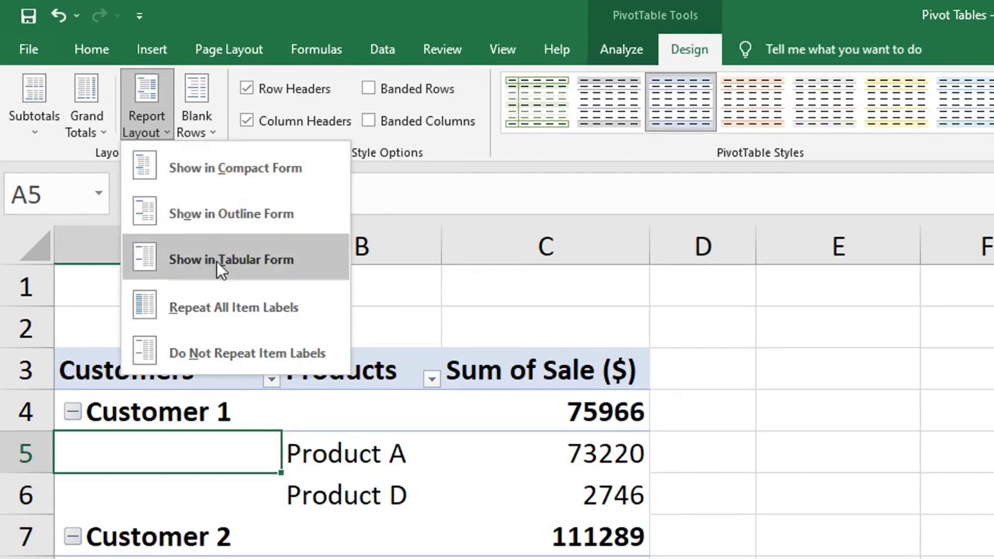
click(235, 311)
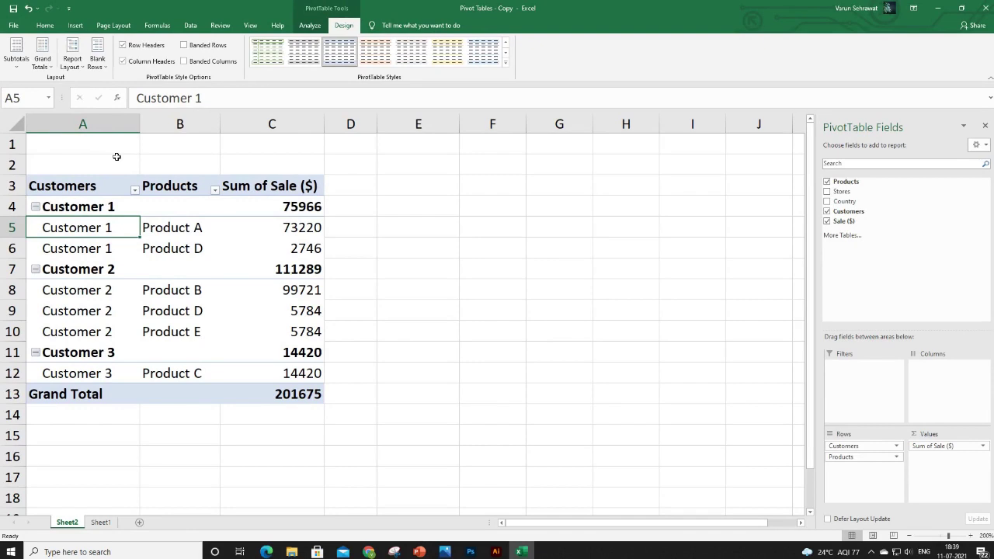
click(36, 207)
Collapse and re-expand Customers 1–3, then hide the pivot's +/- buttons
click(36, 227)
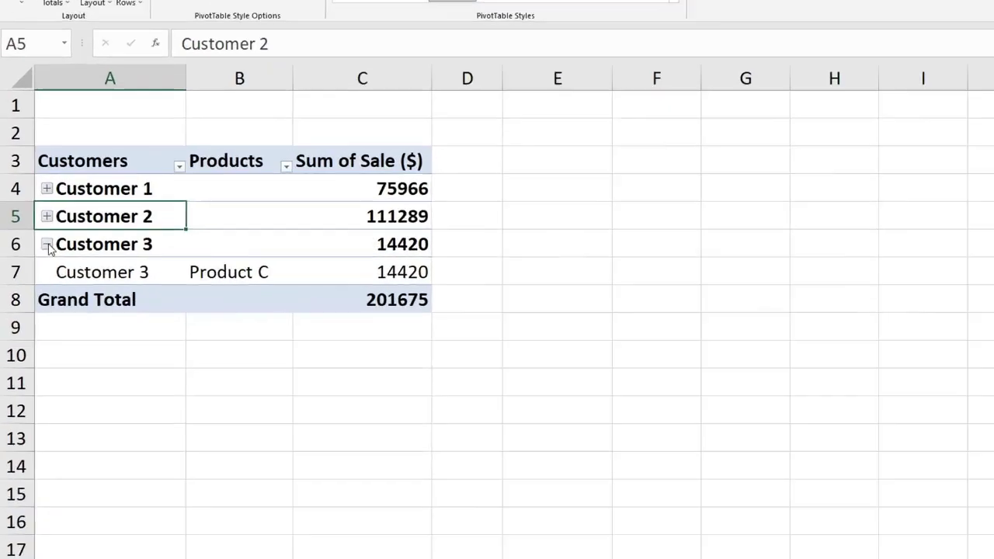
click(36, 250)
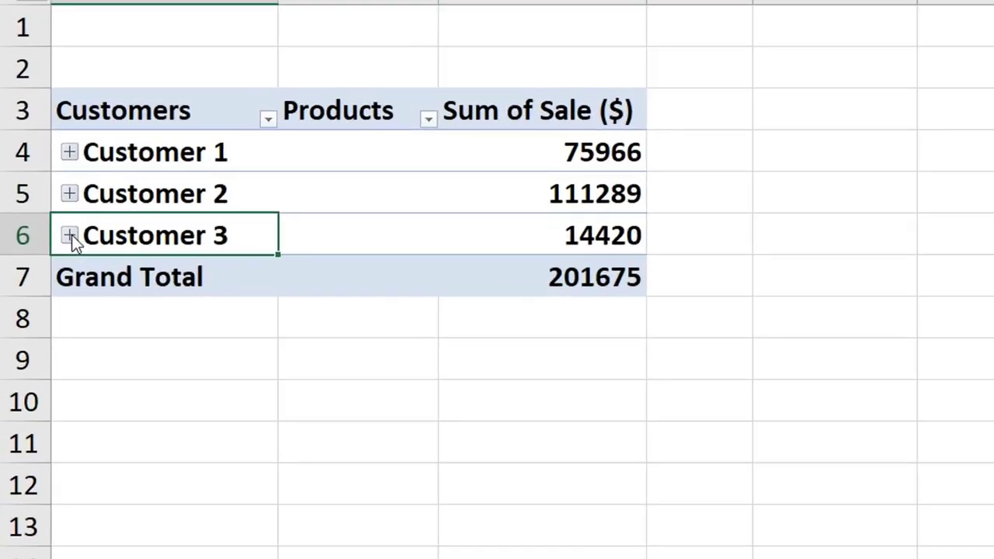
click(69, 235)
click(69, 193)
click(69, 153)
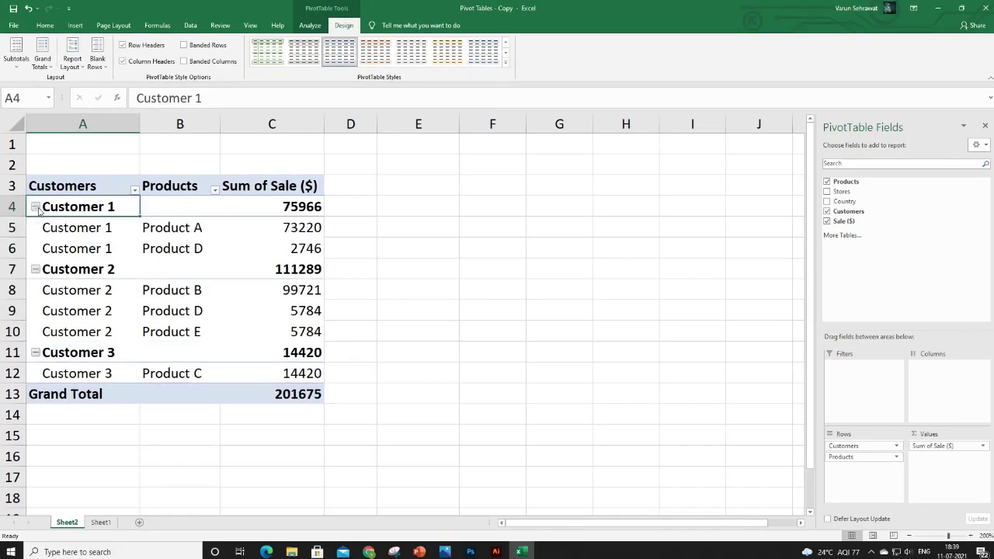
click(310, 25)
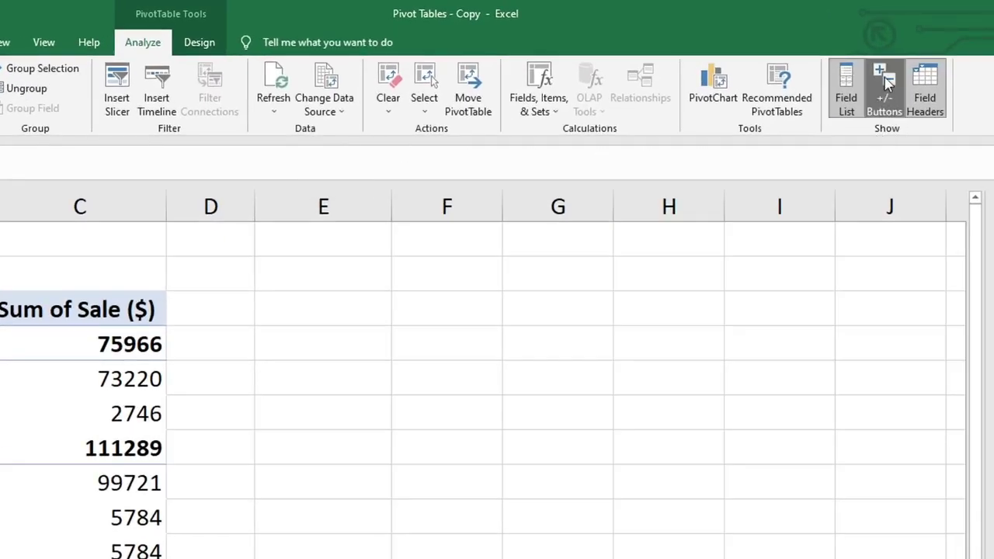
click(887, 83)
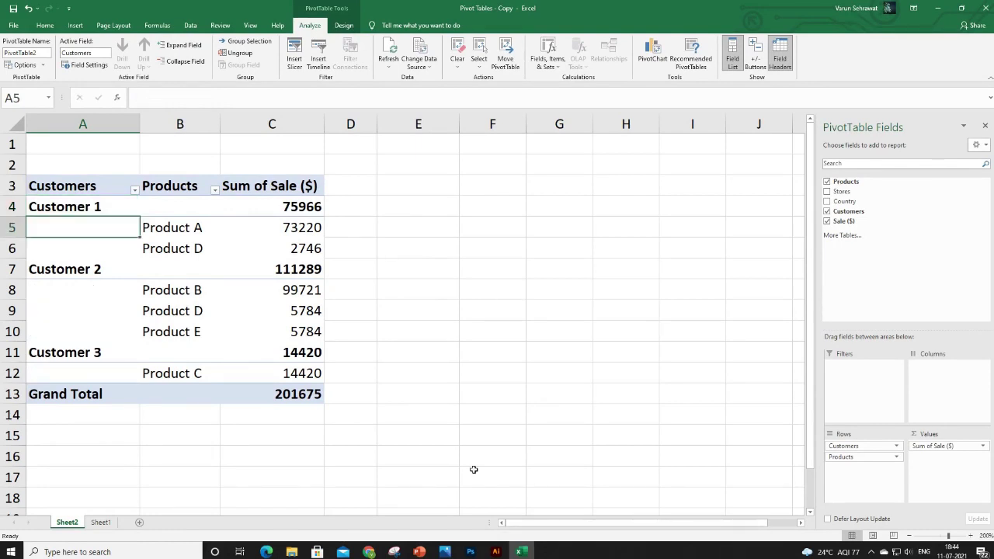
Remove Products from the rows and rename the Sum of Sale ($) value field to Sale ($)
drag(854, 457, 700, 437)
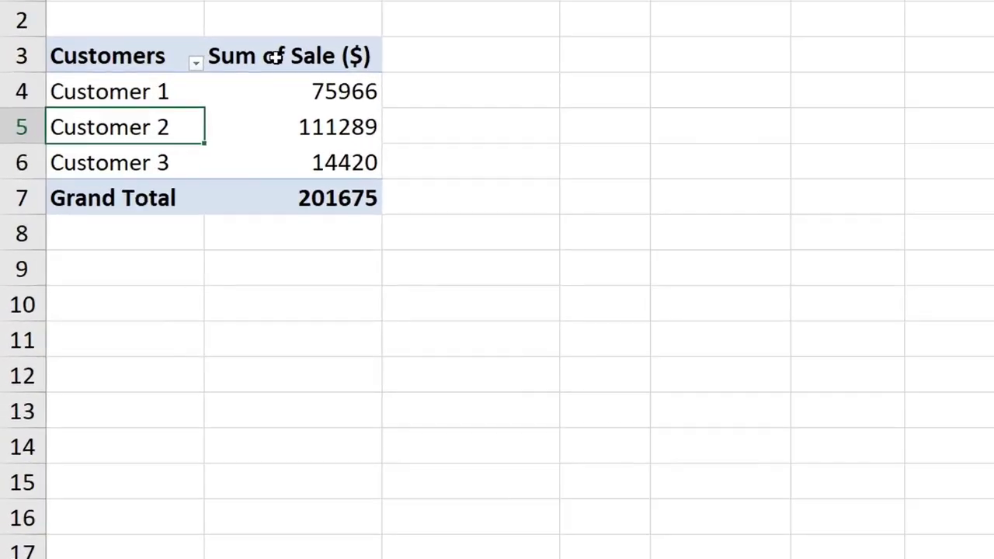
double_click(164, 191)
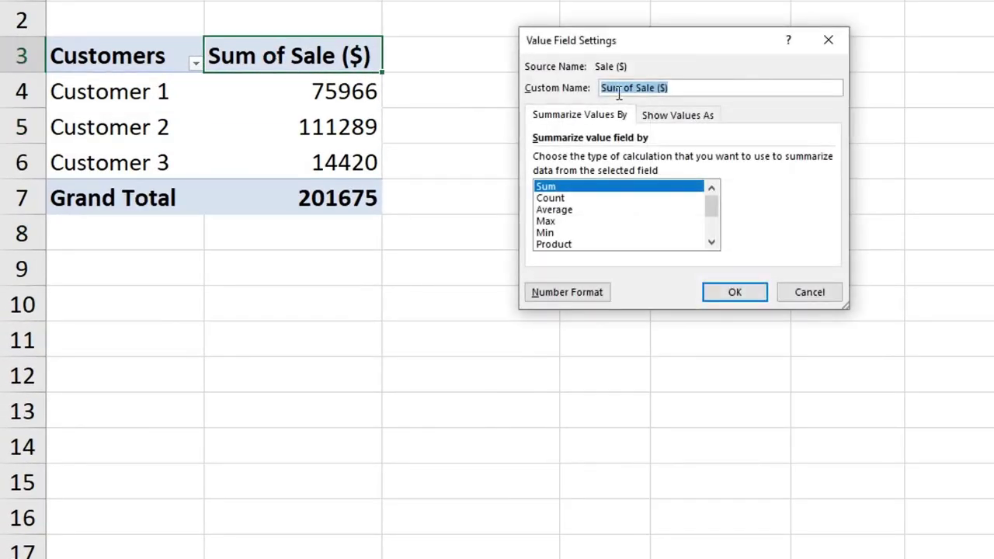
drag(635, 88, 594, 91)
key(Delete)
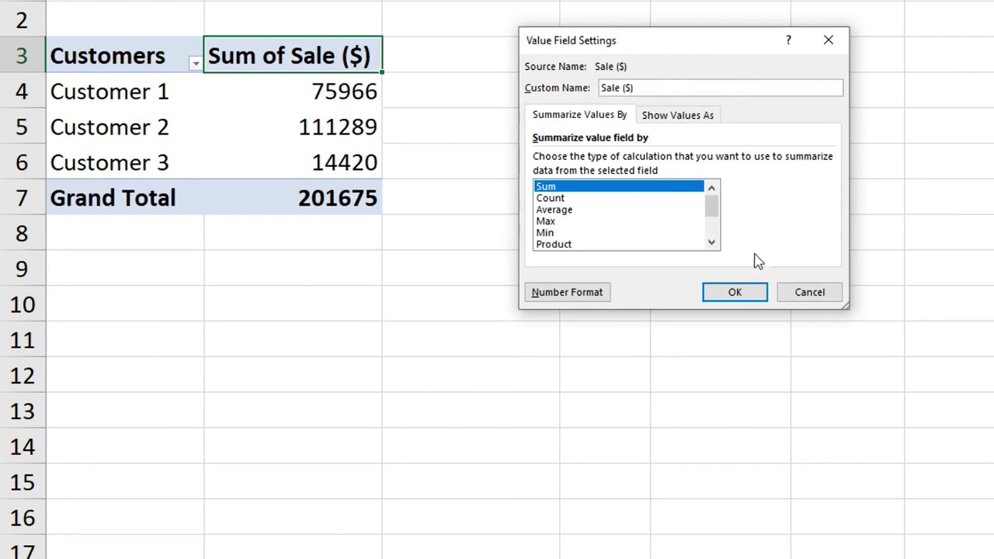
click(734, 293)
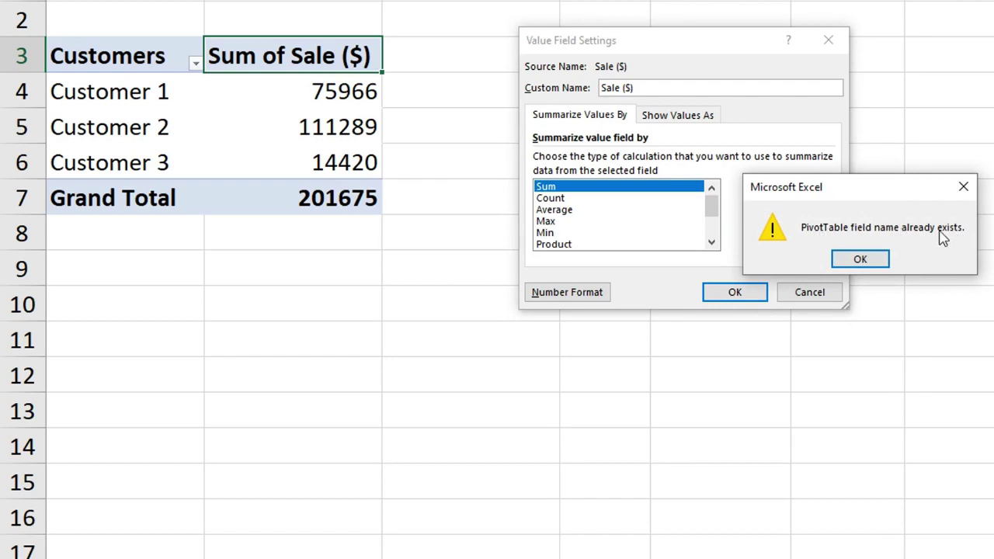
click(862, 258)
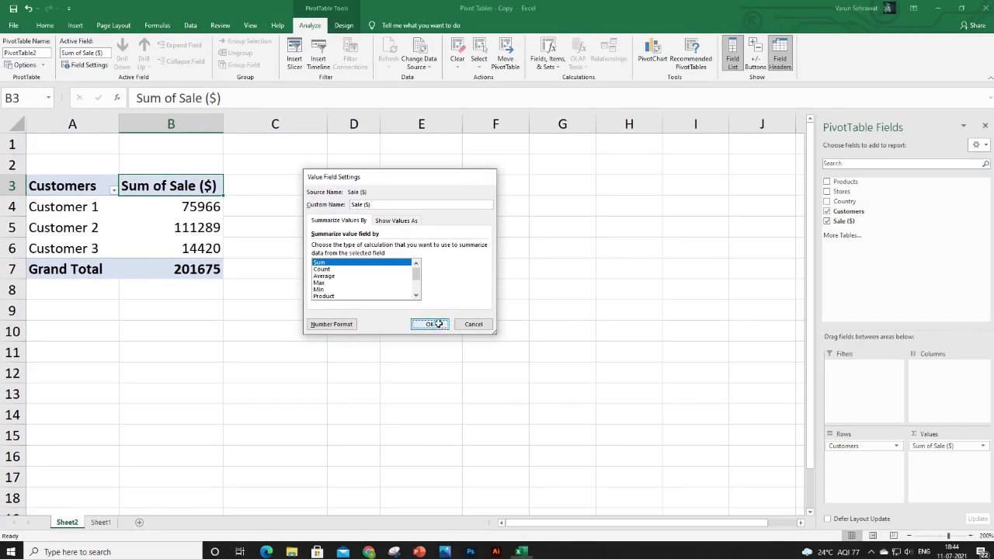
click(734, 291)
click(73, 270)
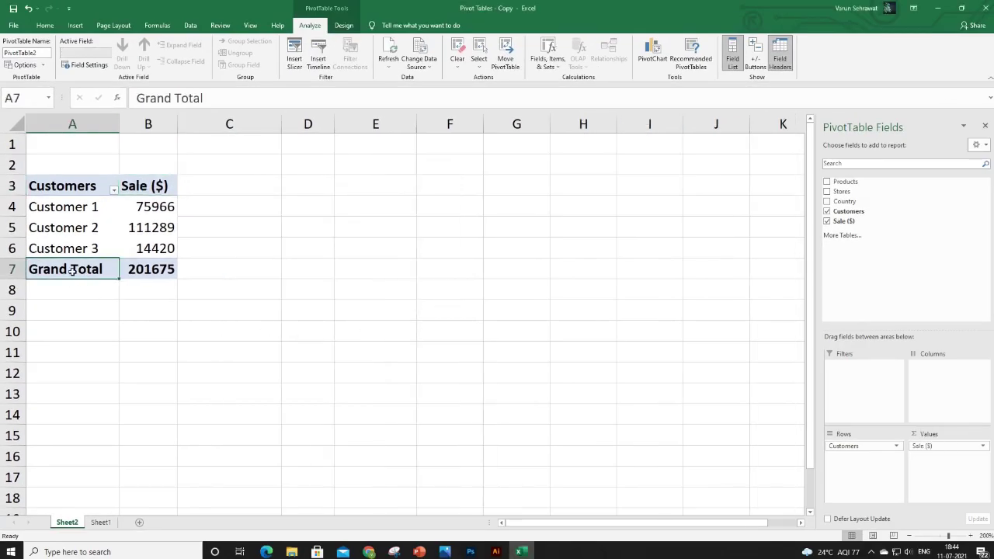
Rename the Grand Total label in A7 to Total
text(Total)
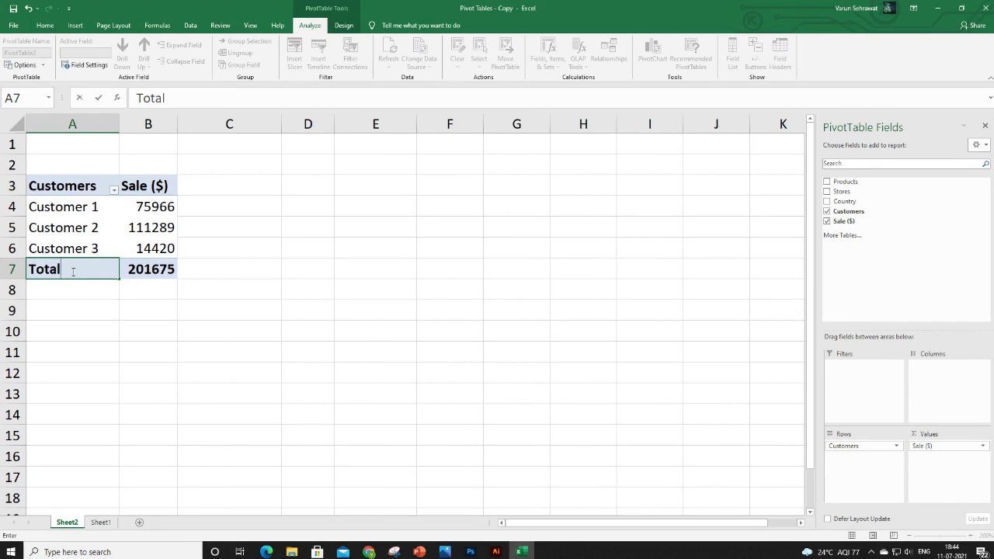
key(Return)
click(73, 271)
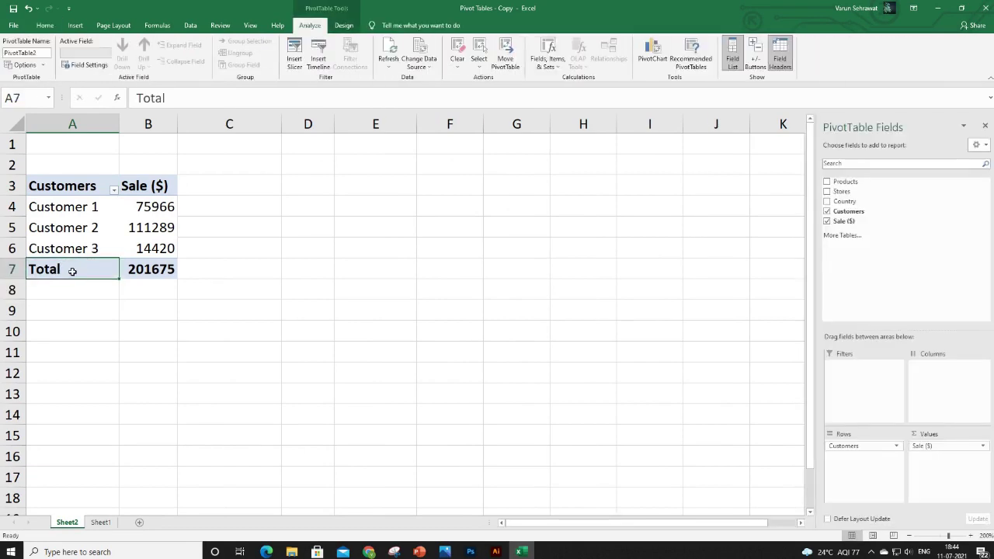
Apply a light blue PivotTable style to the Customers pivot in A3:B7
drag(93, 189, 155, 269)
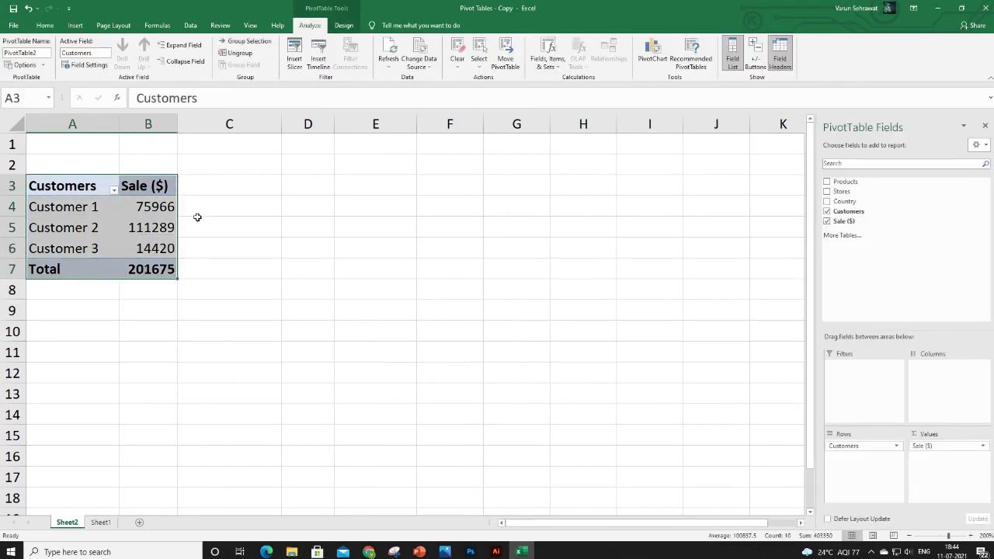
click(344, 26)
click(504, 63)
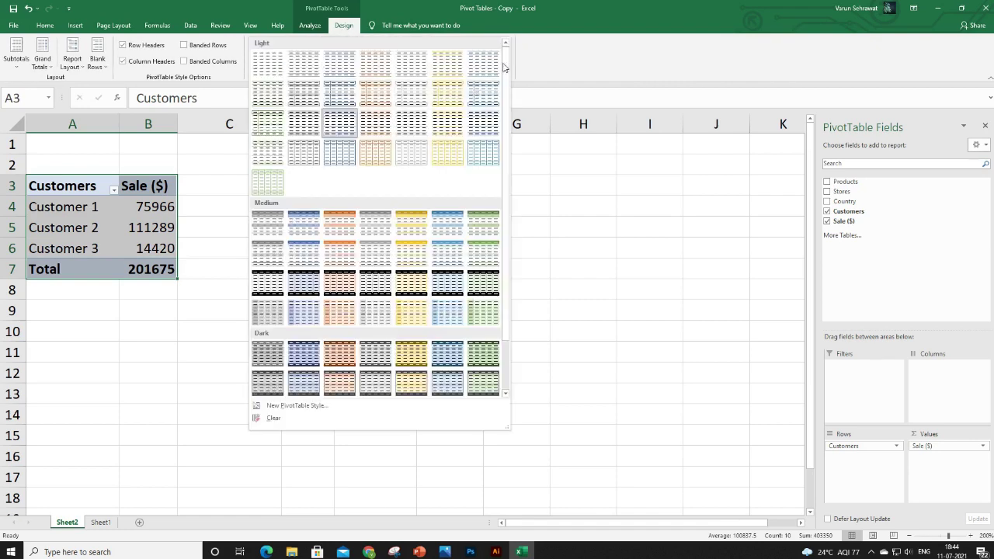
click(485, 153)
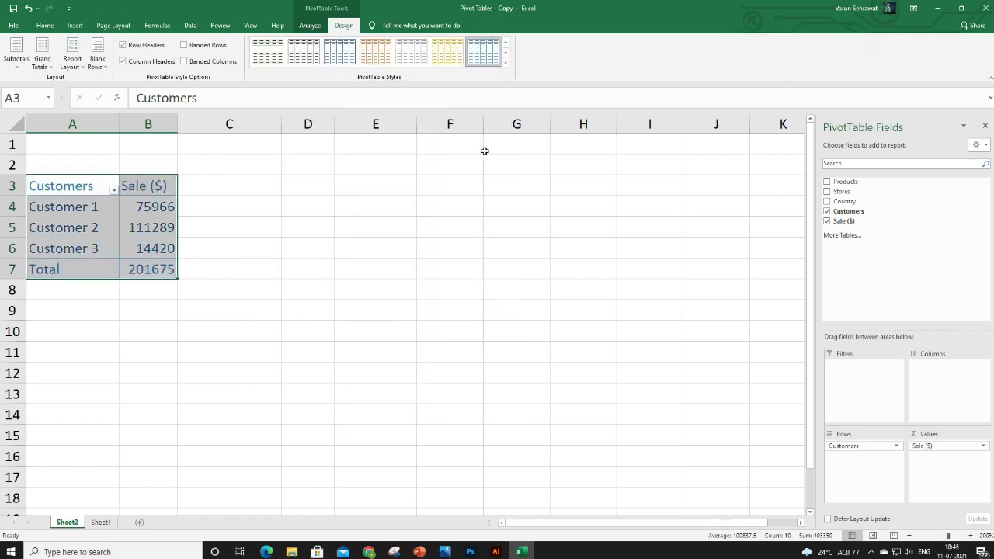
Sort the customers by sale, largest to smallest
click(132, 228)
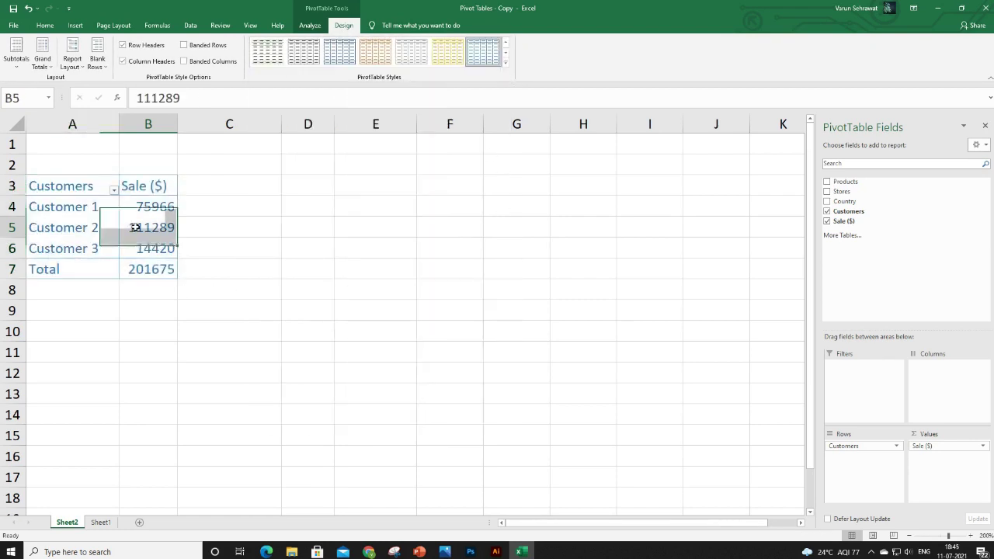
click(44, 25)
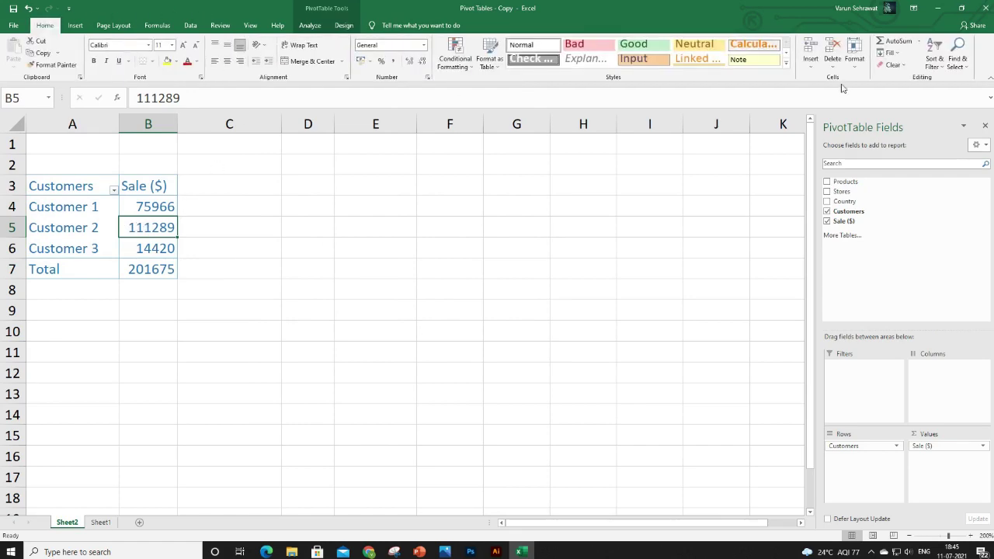
click(935, 55)
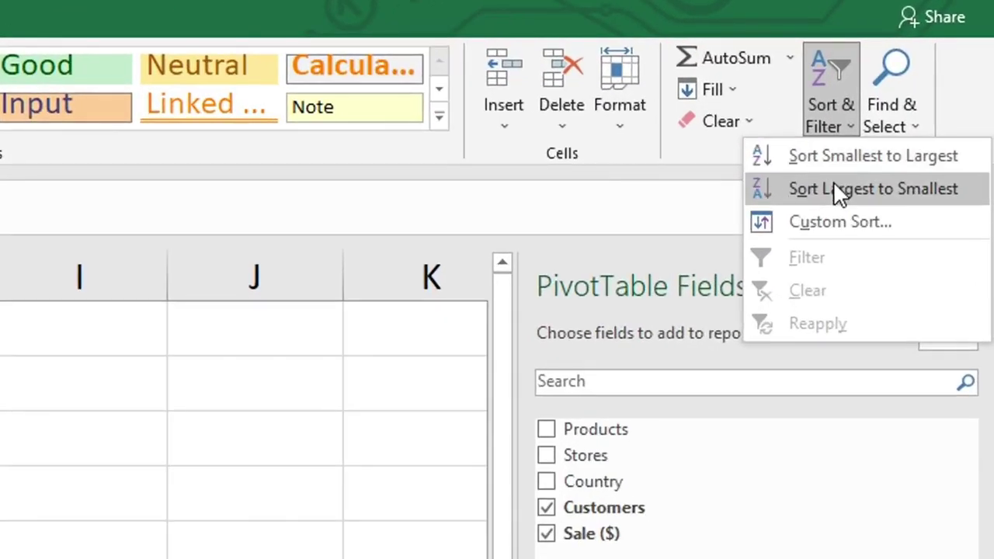
click(834, 187)
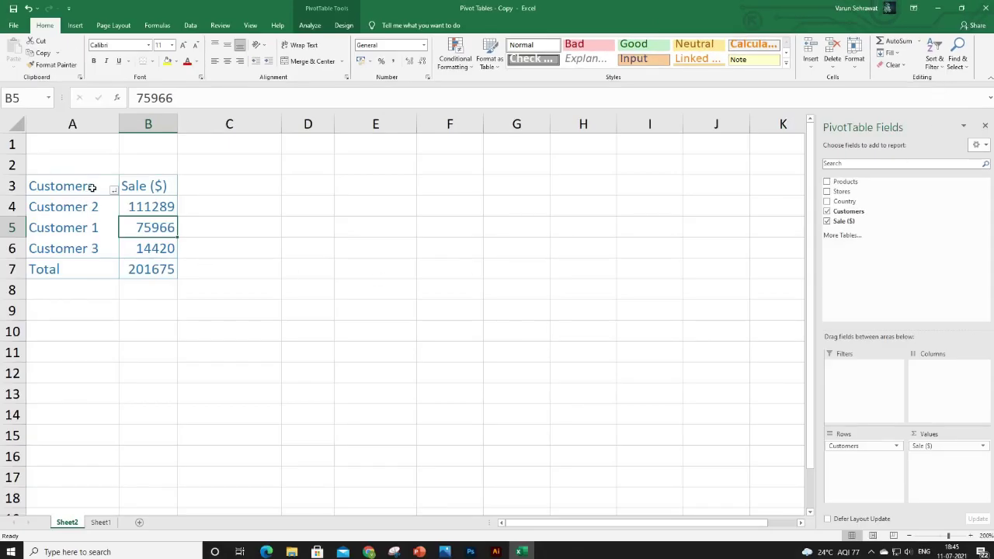
Make the A3:B3 headers bold black text on a light yellow fill
drag(92, 188, 127, 188)
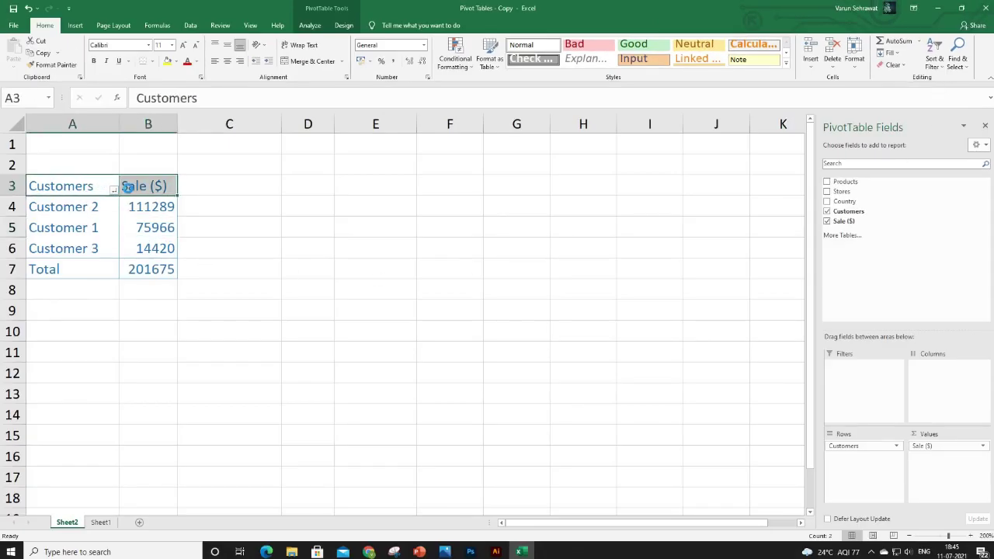
key(ctrl+b)
click(176, 61)
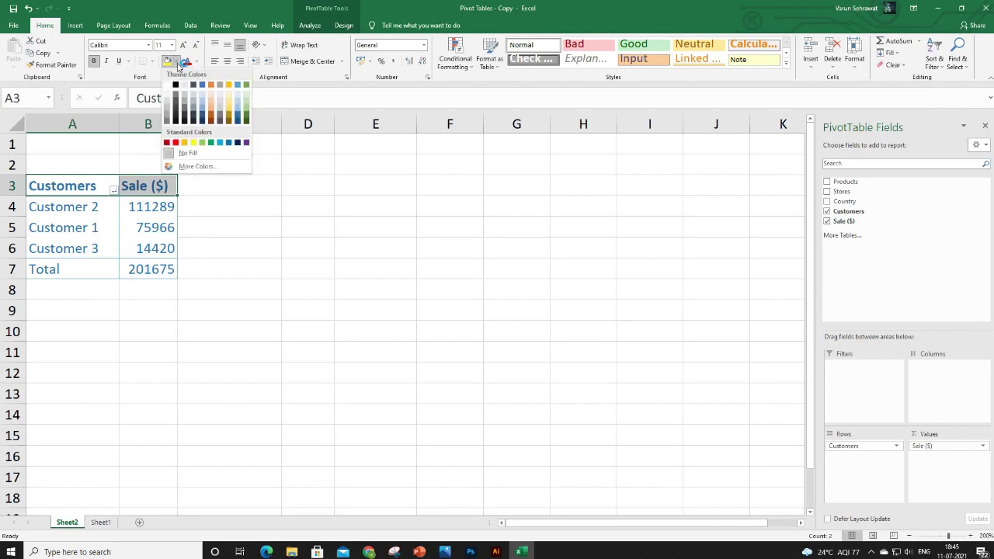
click(230, 94)
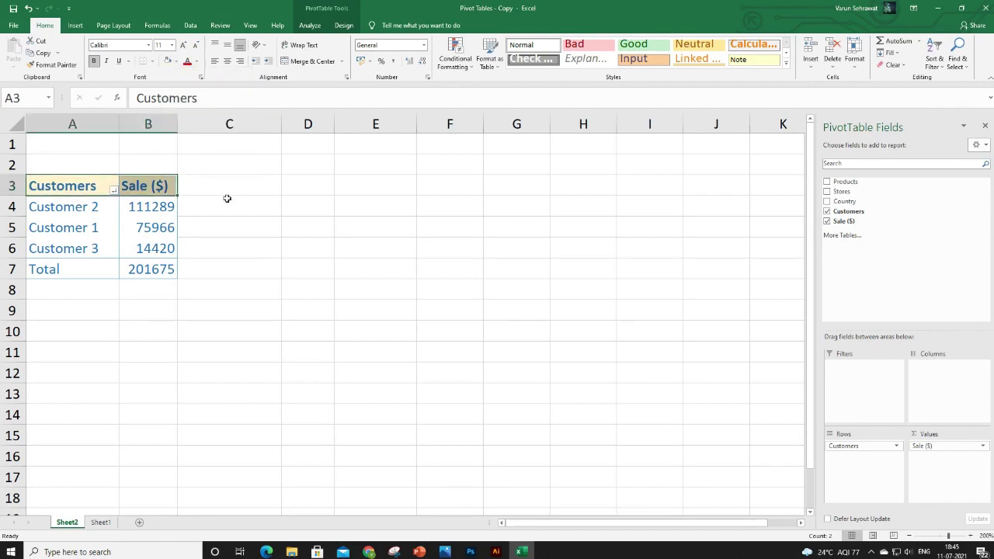
click(197, 61)
click(194, 73)
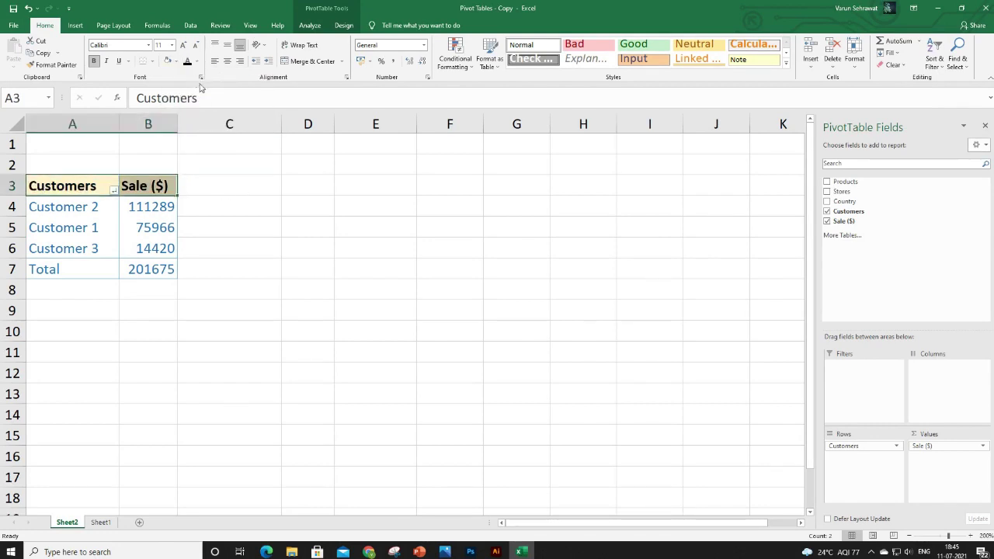
click(193, 205)
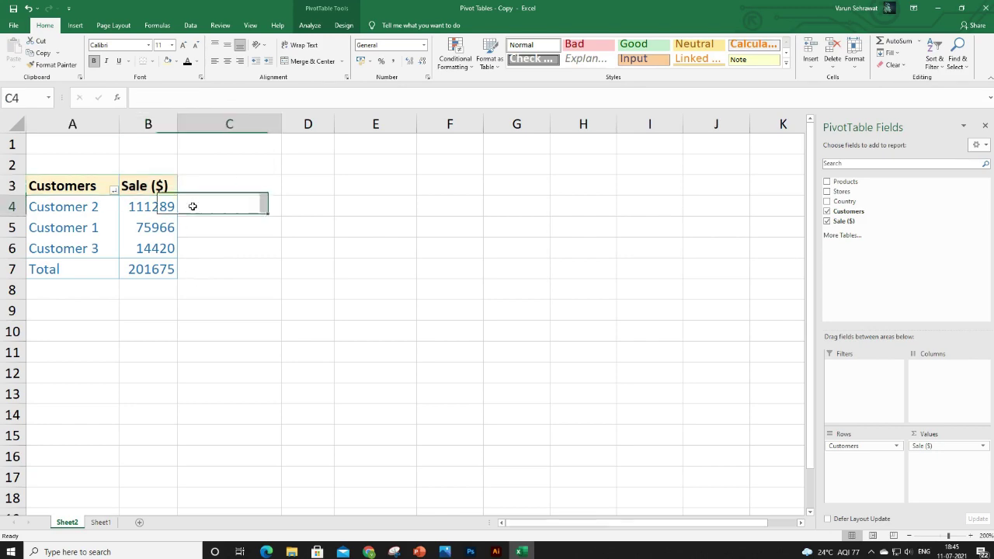
click(173, 191)
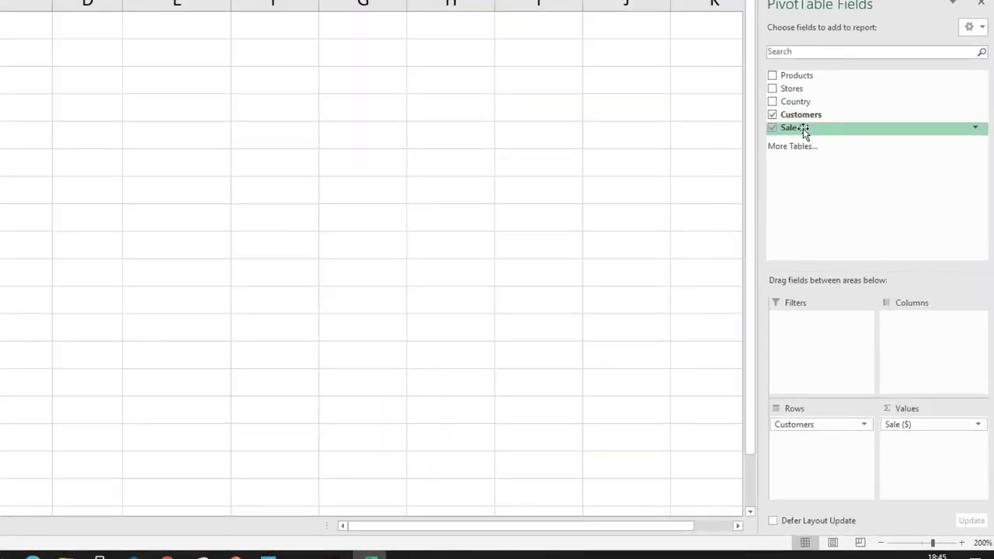
Add Sale ($) to Values again, shown as % of Grand Total (55.18%, 37.67%, 7.15%)
drag(800, 129, 914, 445)
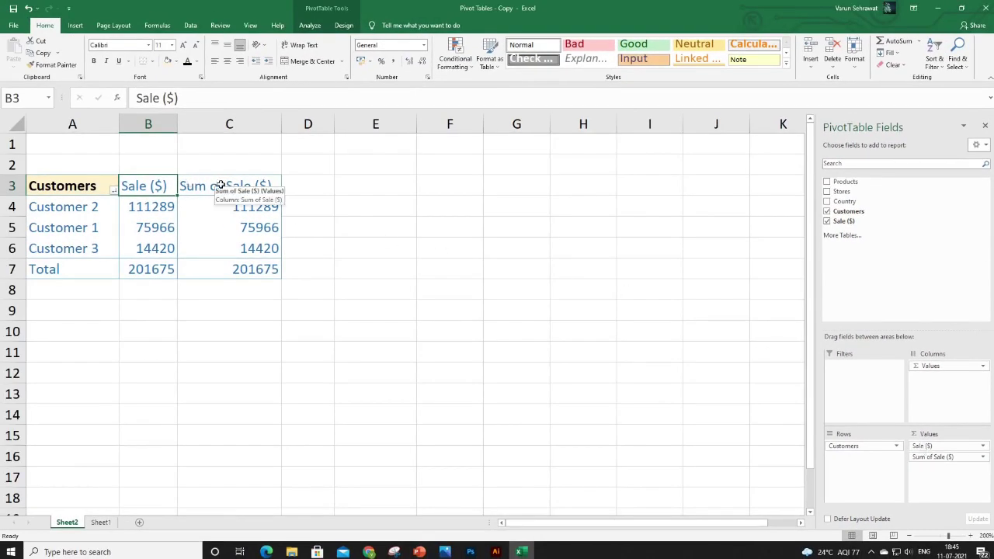
click(221, 184)
right_click(214, 208)
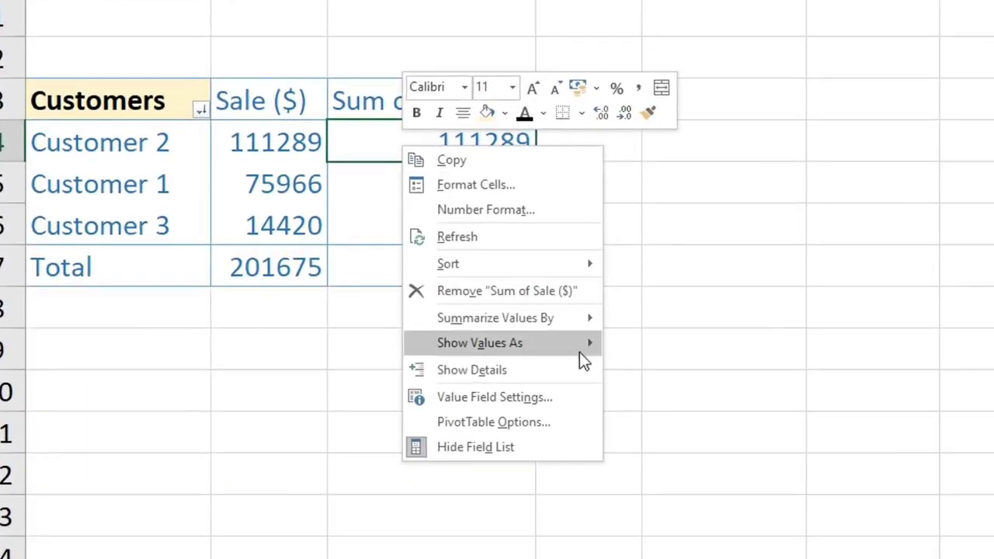
click(558, 397)
click(550, 316)
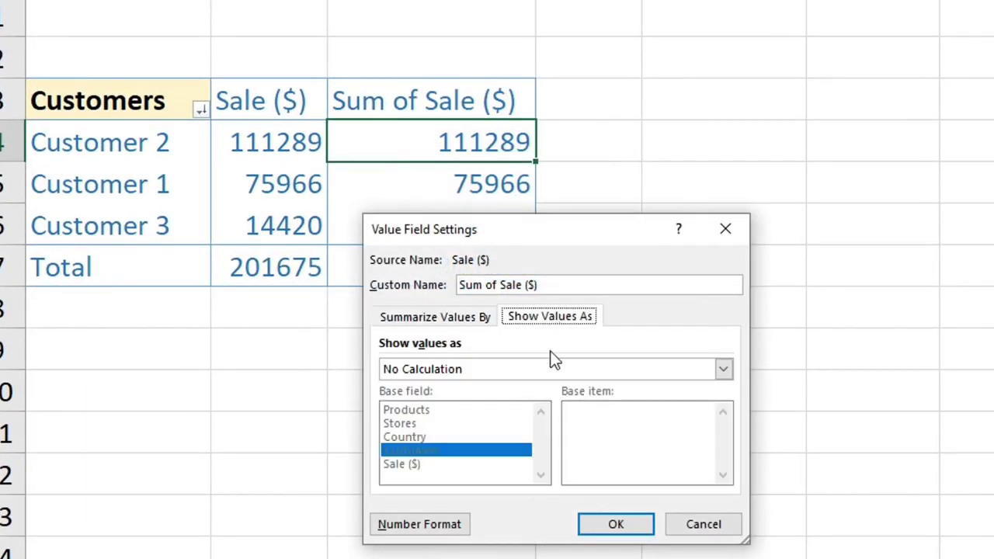
click(464, 370)
click(464, 402)
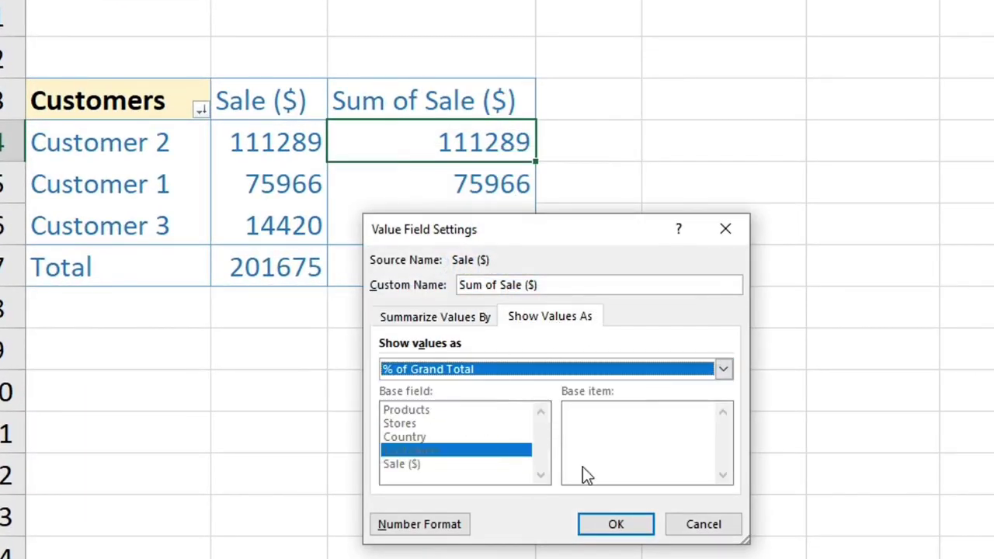
click(613, 524)
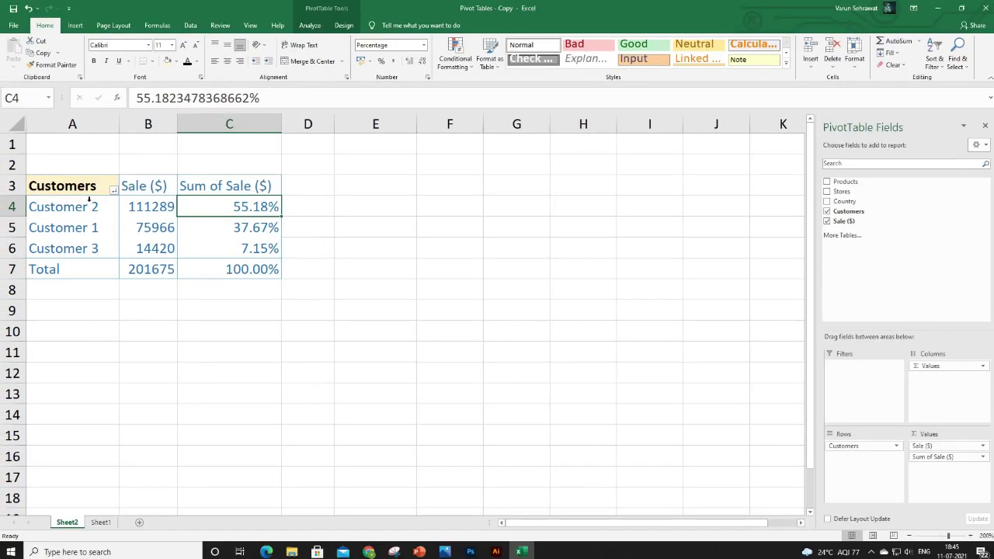
click(62, 186)
click(56, 65)
Copy the A3 header format onto B3:C3 and rename the percentage column Sale %
drag(143, 185, 205, 188)
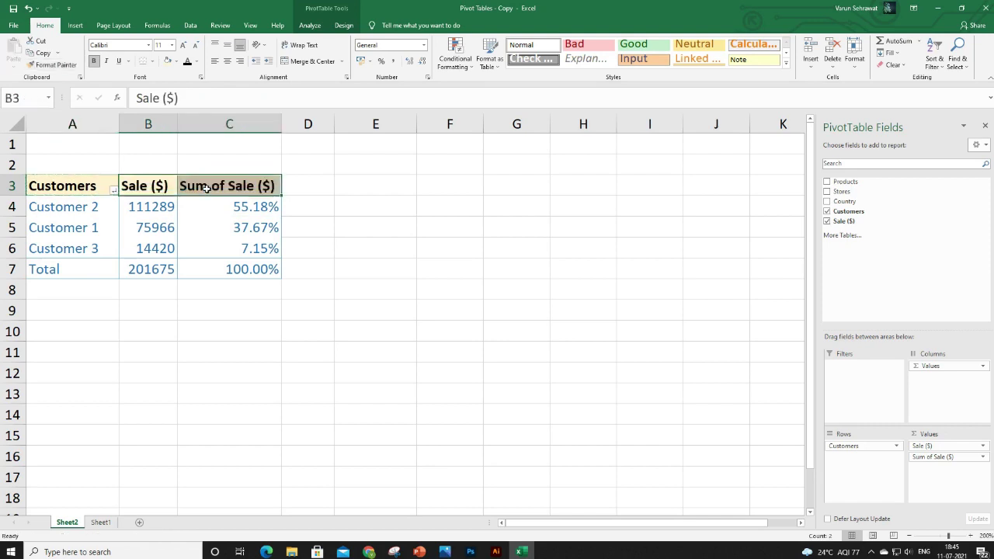
double_click(205, 188)
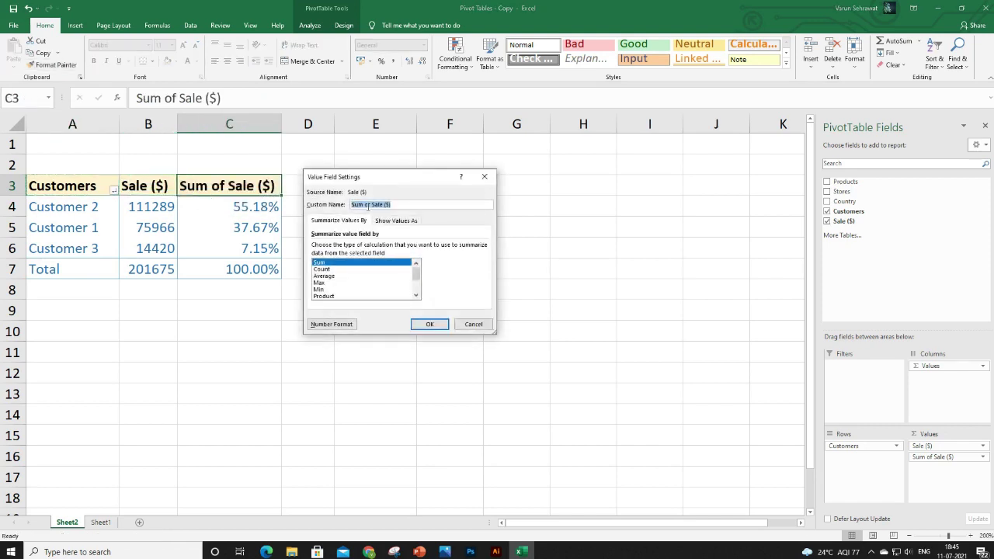
click(372, 205)
drag(372, 205, 346, 205)
key(BackSpace)
click(428, 323)
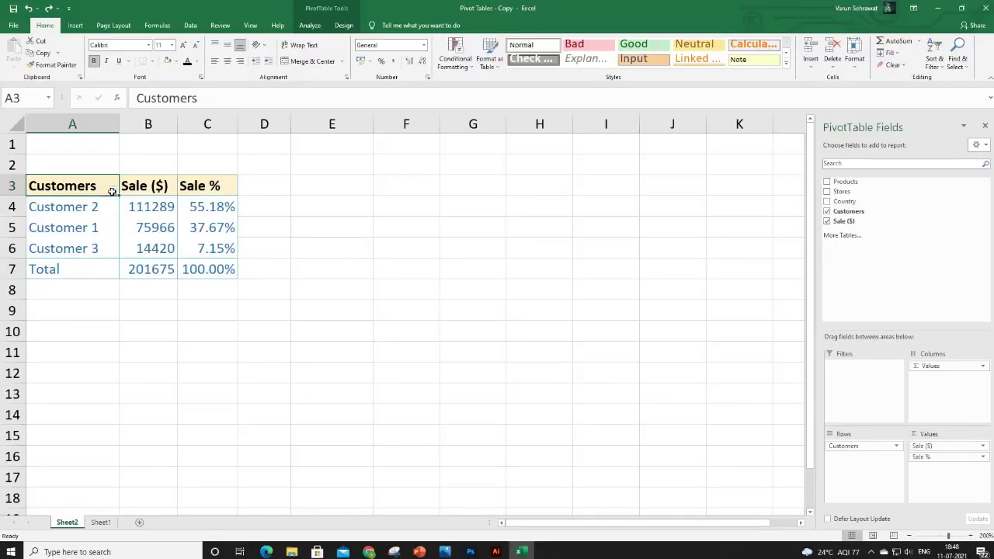
Copy the Customers pivot table and paste it at F3
mouse_move(109, 191)
mouse_down()
mouse_move(218, 251)
mouse_move(216, 266)
mouse_up()
key(ctrl+c)
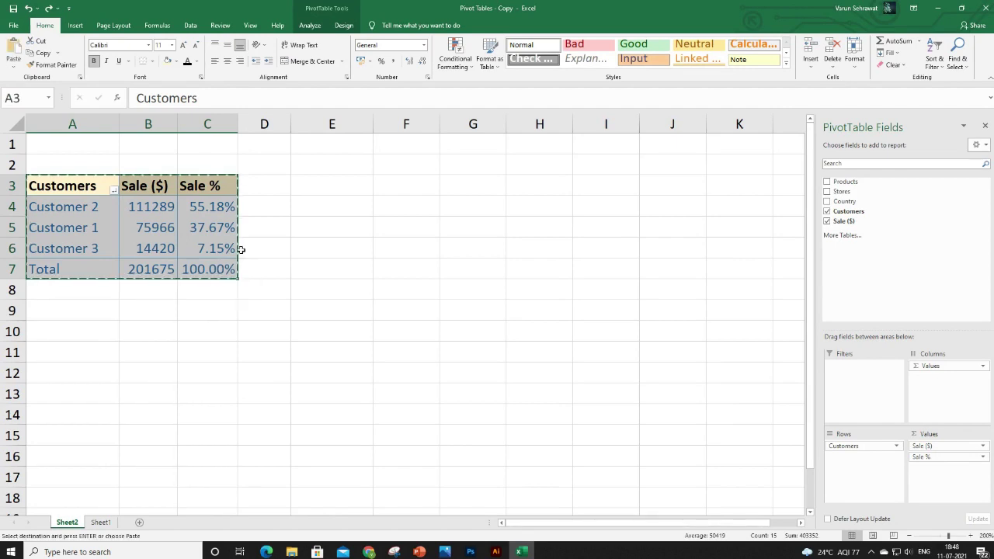
click(387, 189)
key(ctrl+v)
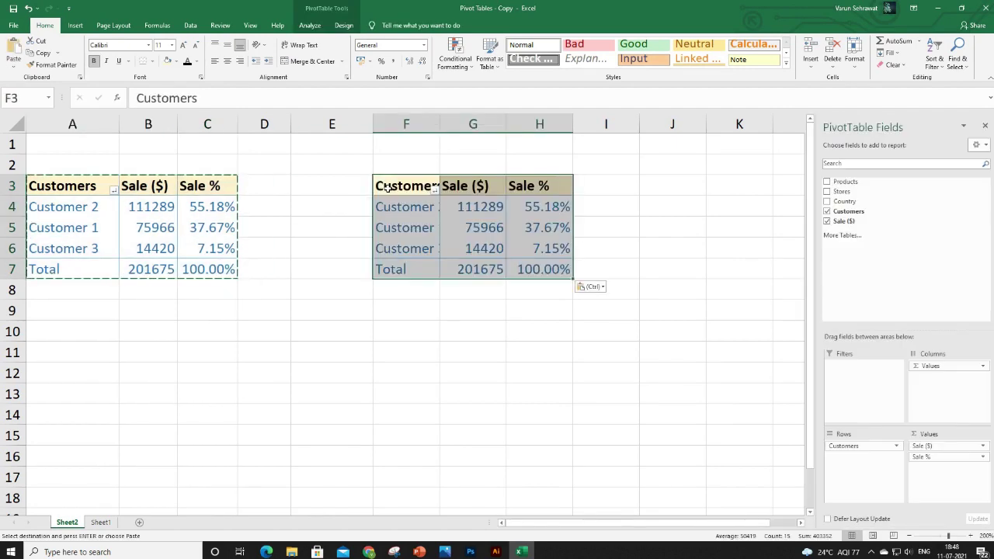
click(395, 211)
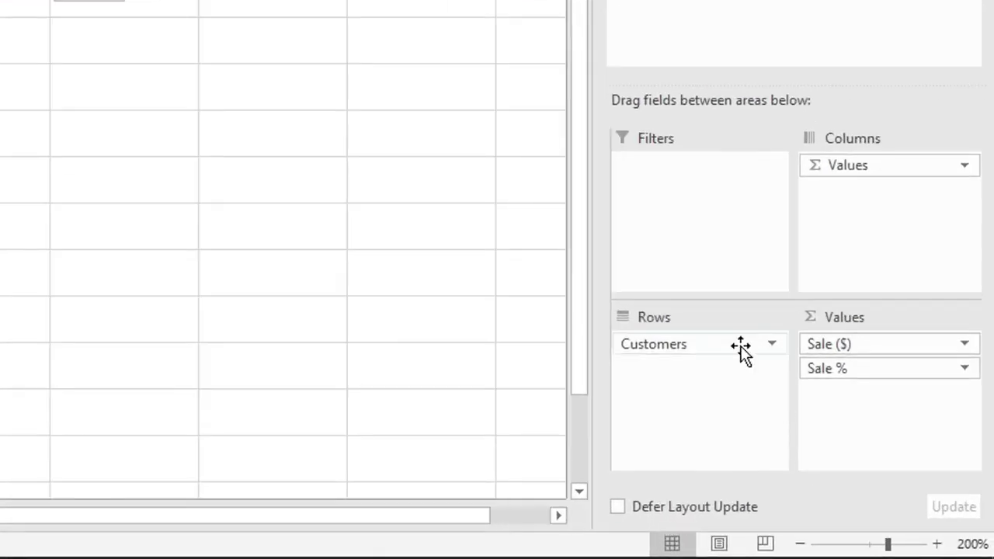
Rebuild the copy with Products rows and Sum of Sale ($), applying the Customers pivot formatting
drag(882, 448, 786, 465)
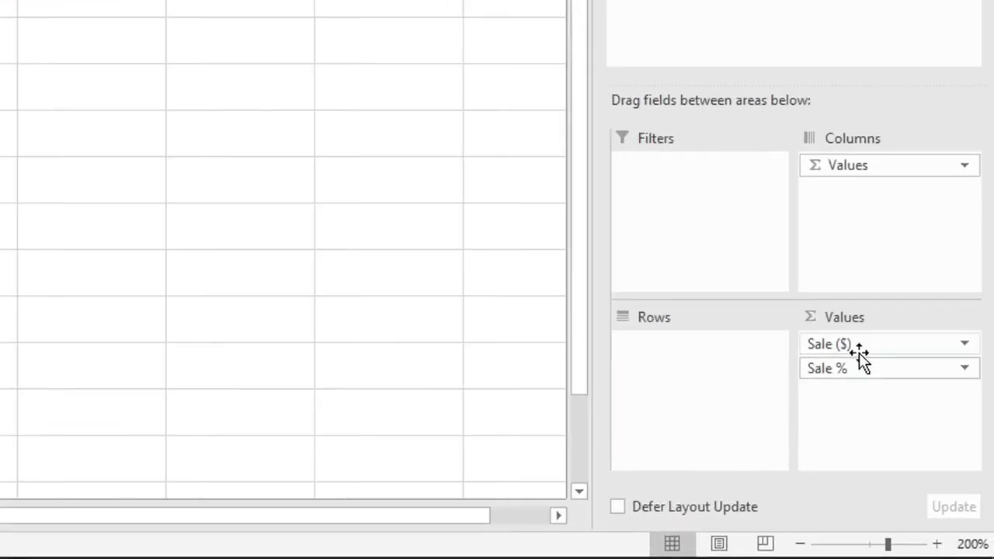
drag(854, 347, 717, 386)
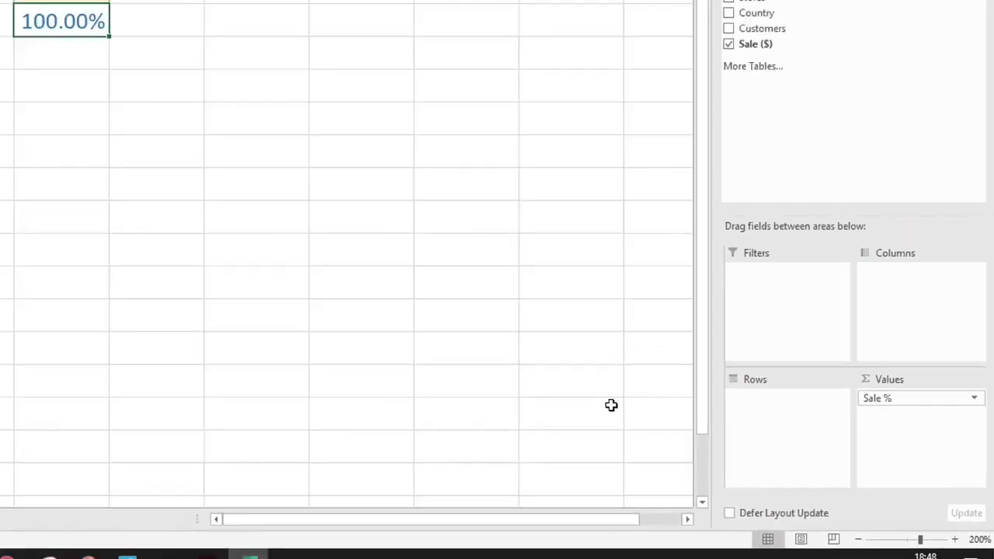
click(729, 44)
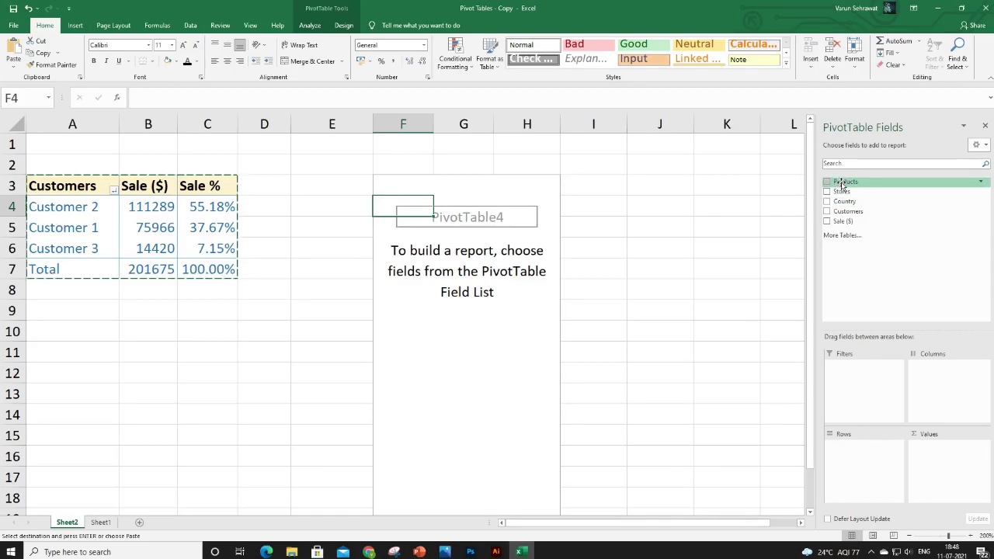
drag(842, 184, 882, 452)
drag(843, 221, 956, 455)
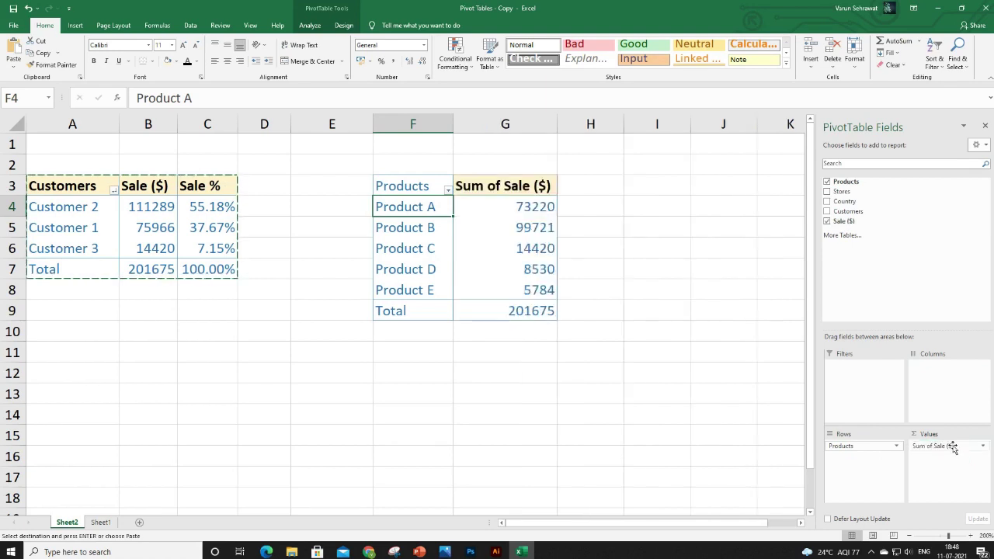
click(463, 186)
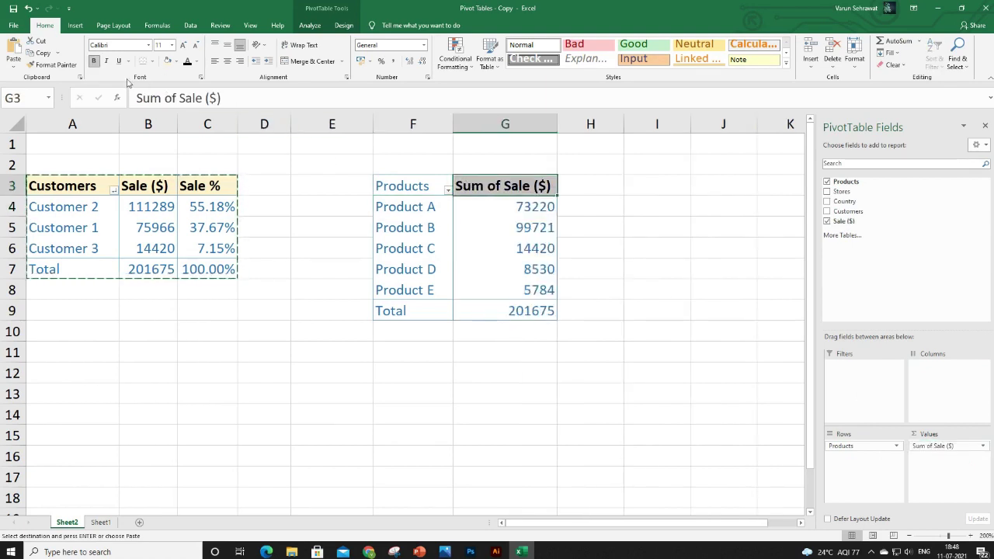
click(53, 65)
click(411, 180)
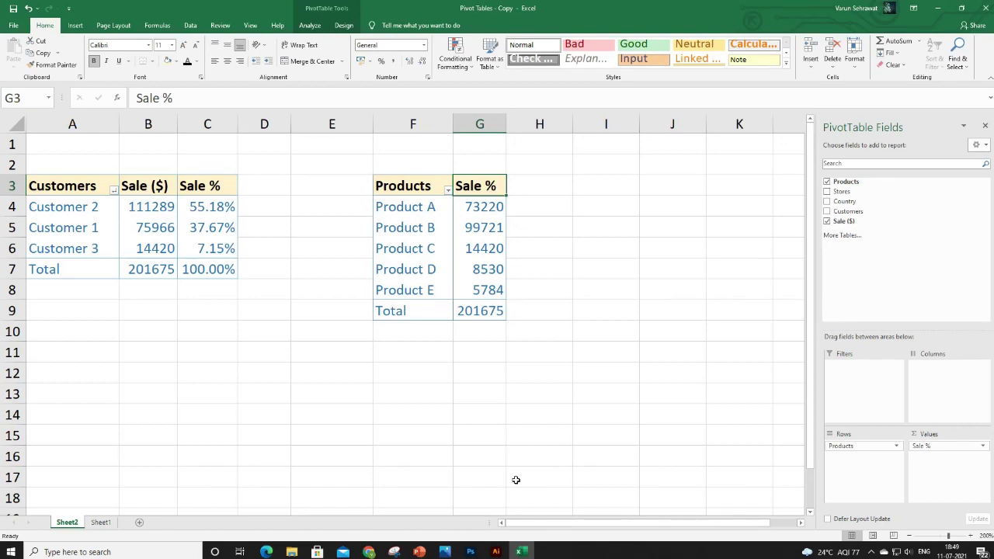
Add a Stores slicer, resize it, and place it beside the Products pivot
right_click(850, 192)
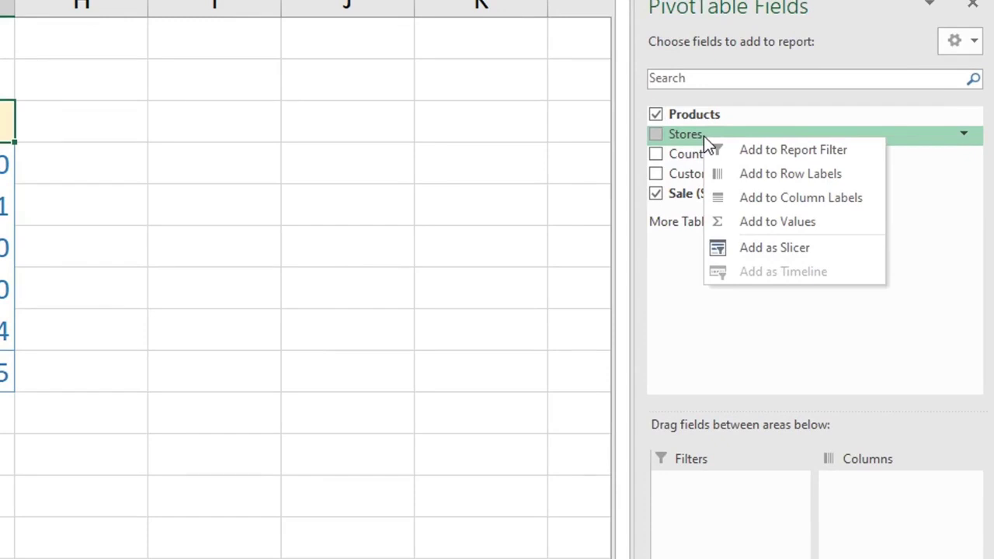
click(764, 249)
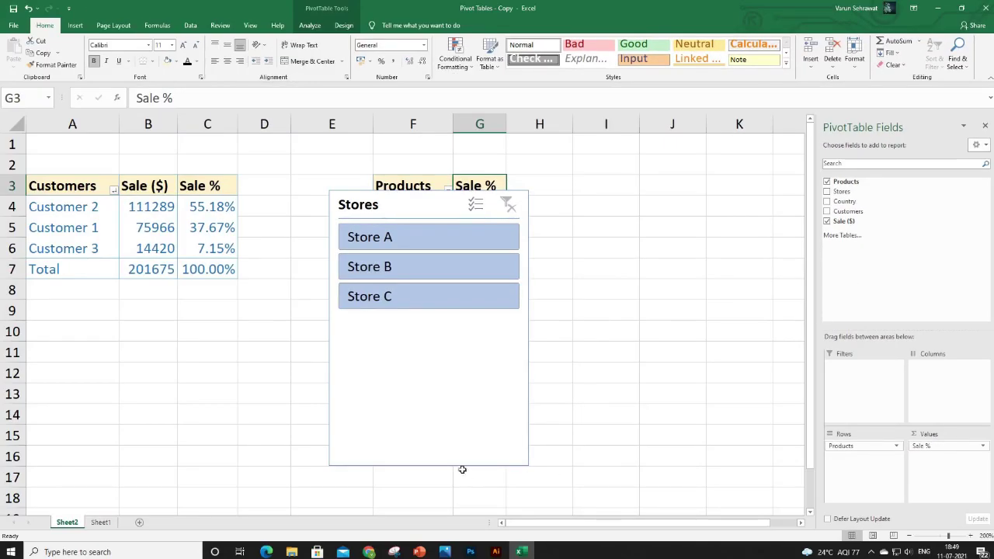
drag(429, 466, 430, 317)
drag(528, 255, 455, 257)
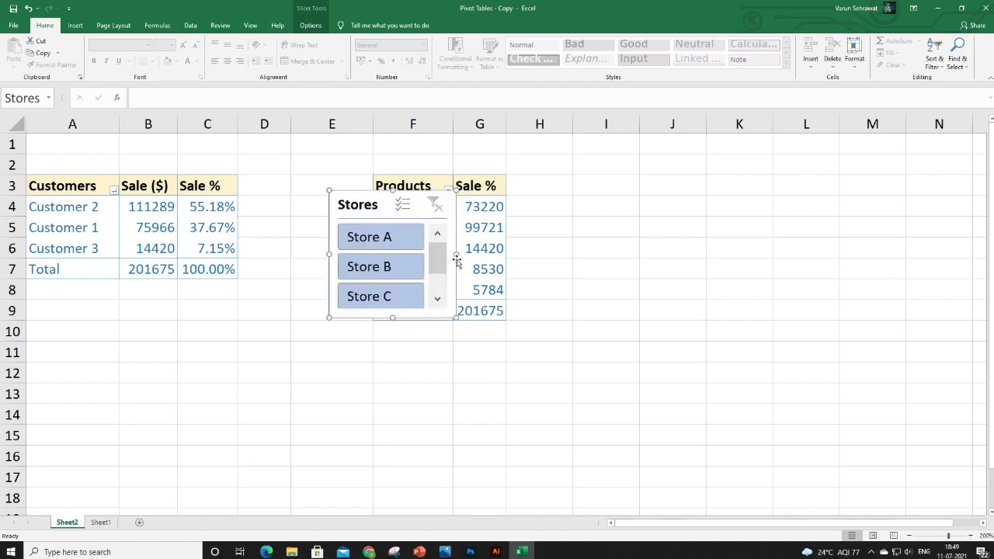
drag(456, 201, 691, 194)
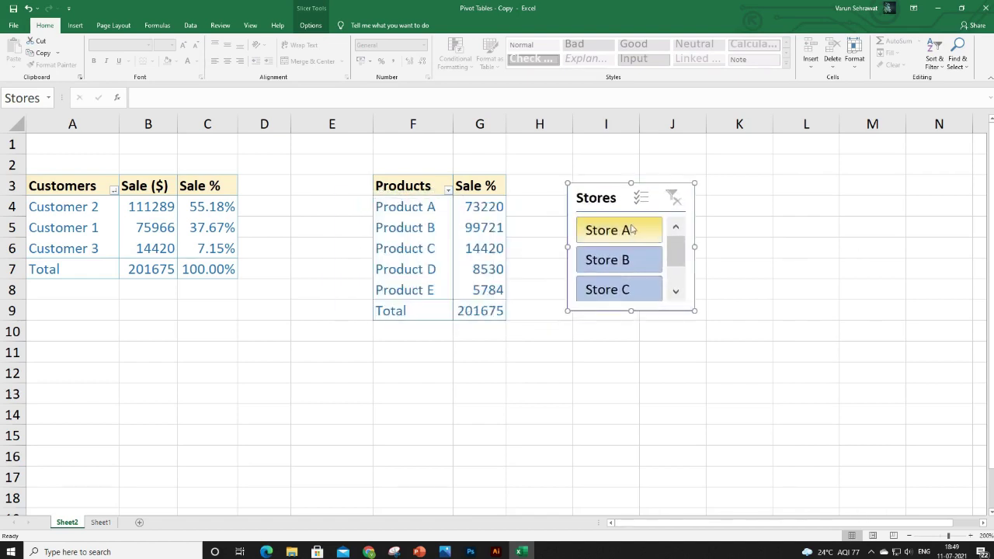
Test the slicer with Store A, B and C, then clear the filter
click(621, 230)
click(623, 261)
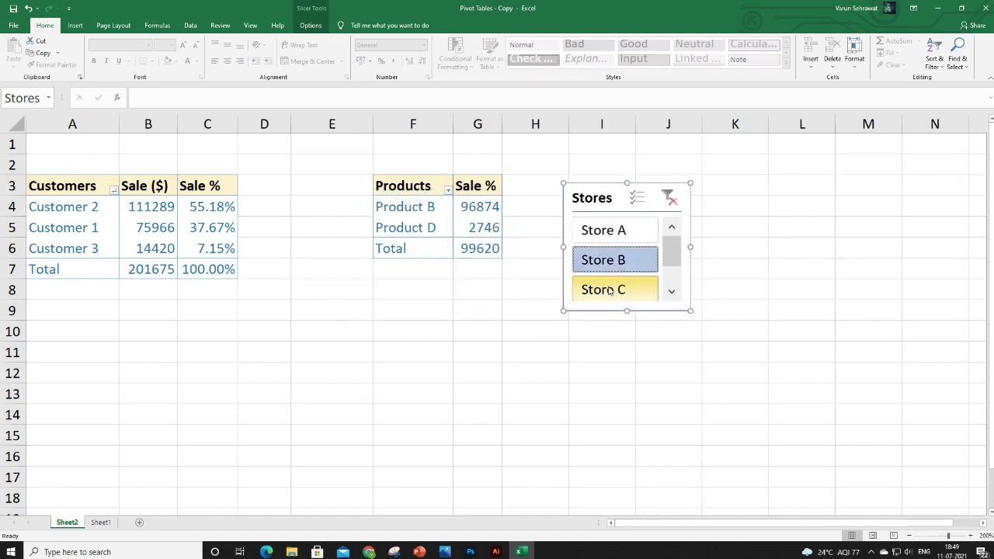
click(617, 287)
click(618, 262)
click(618, 229)
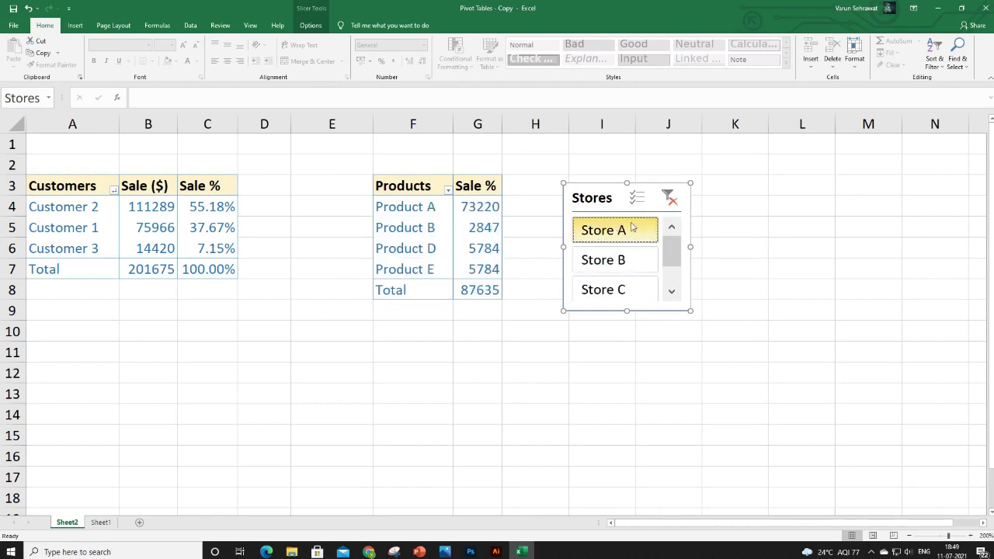
click(669, 199)
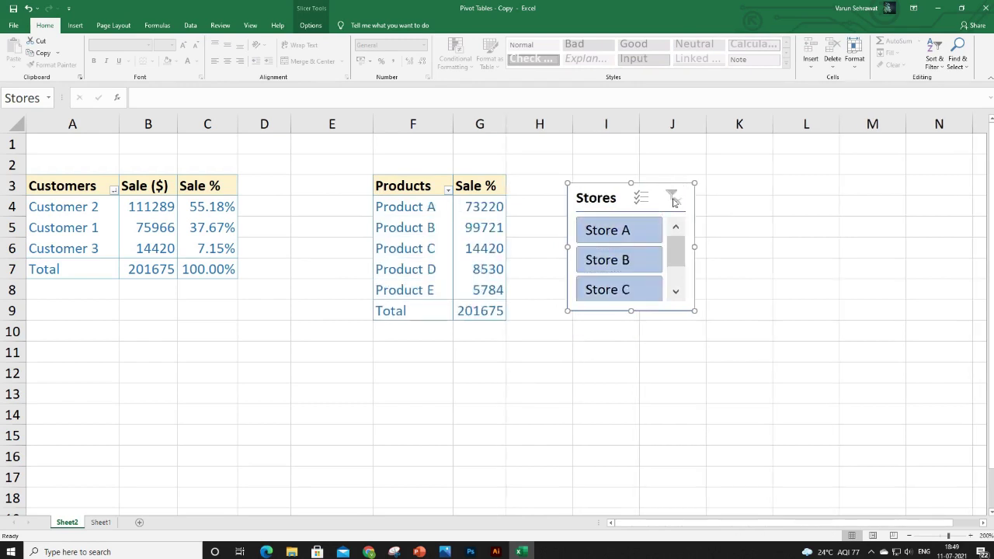
Check the slicer's Columns setting, then select B5 in the Customers pivot
click(310, 25)
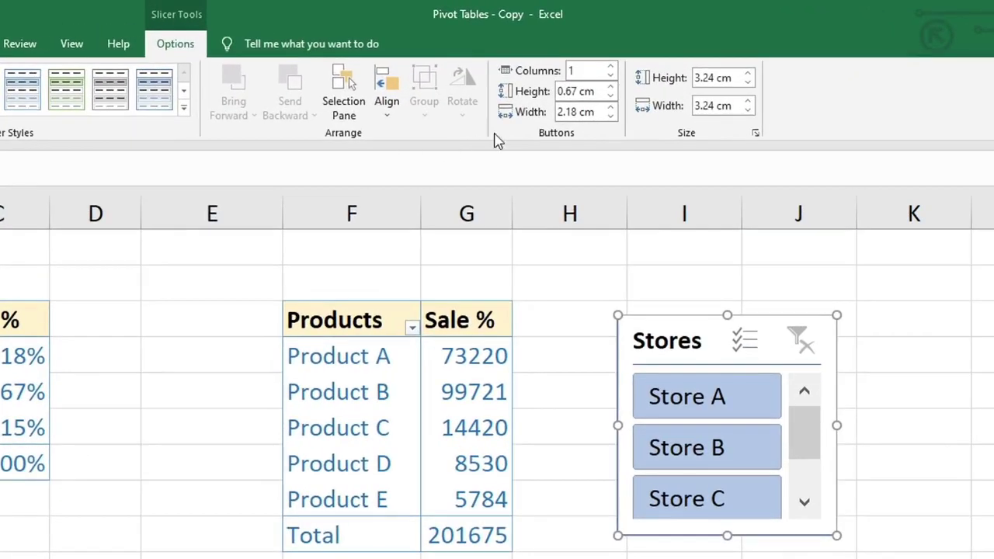
click(579, 69)
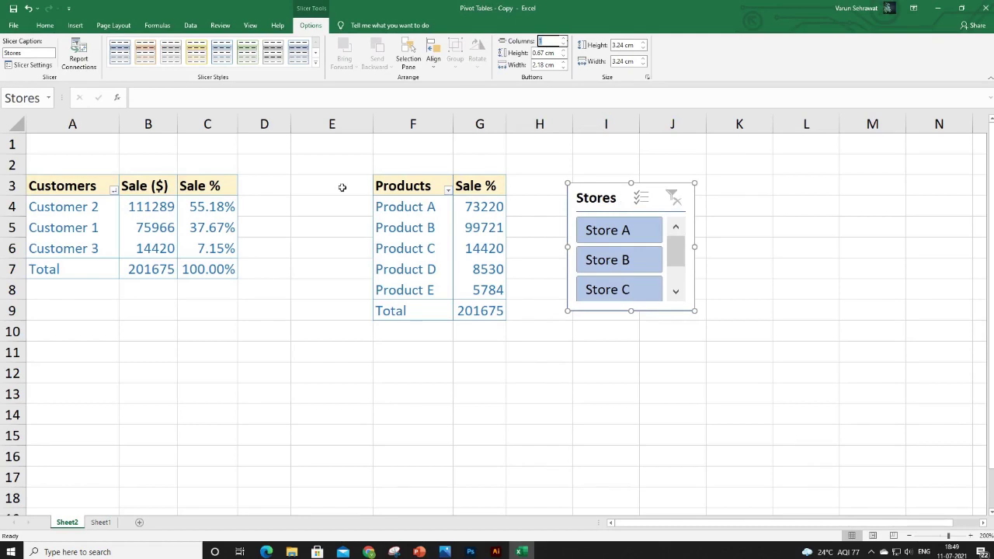
click(155, 227)
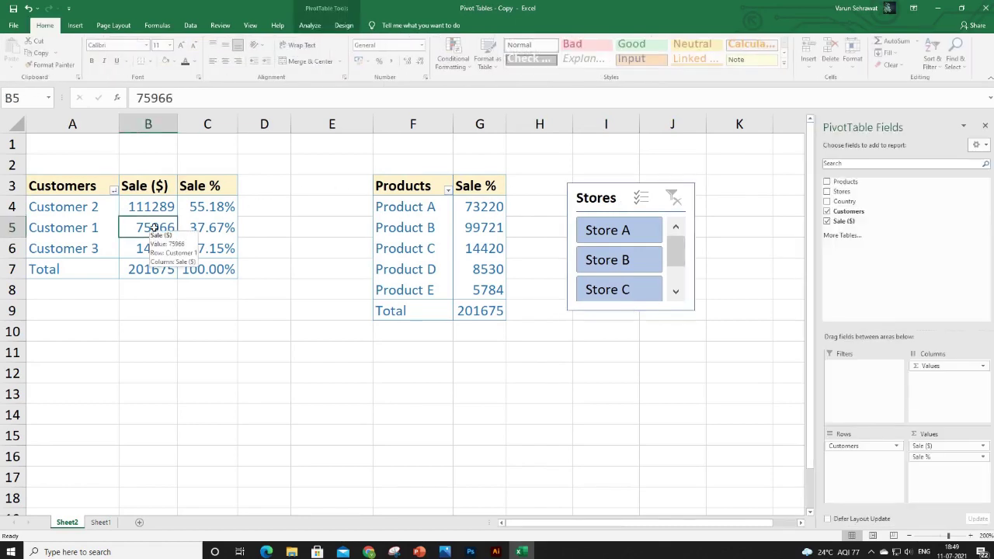
Connect the Stores slicer to the Customers pivot via Filter Connections
click(311, 25)
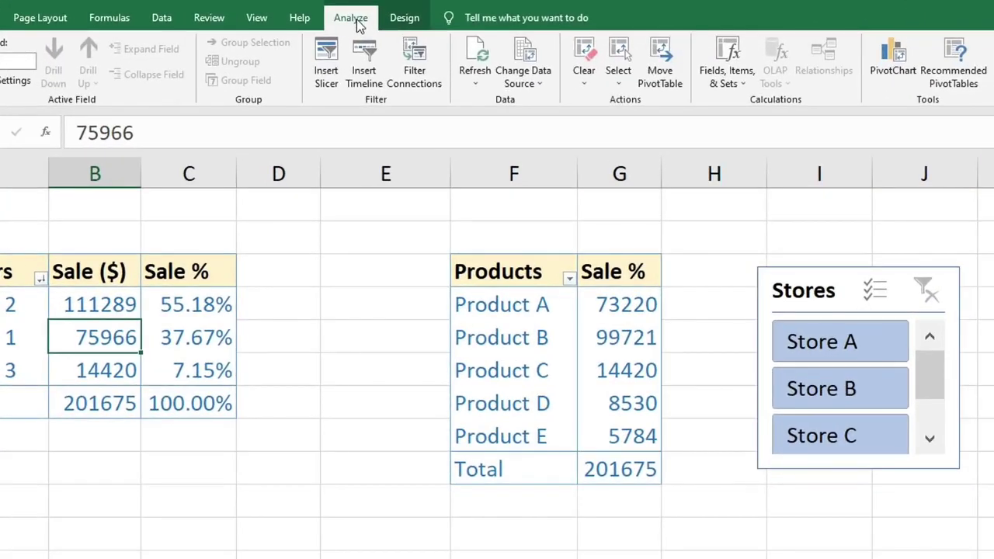
click(414, 71)
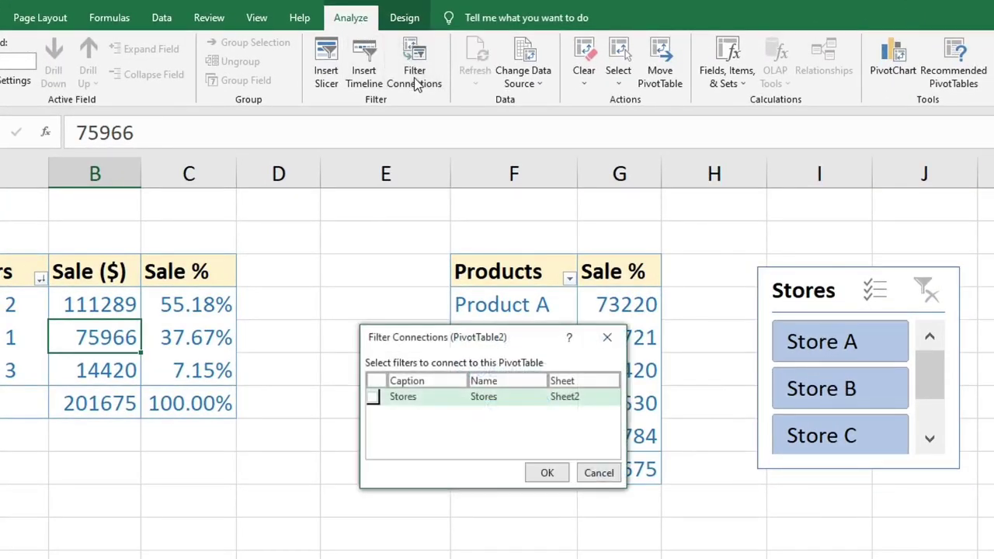
click(373, 398)
click(546, 472)
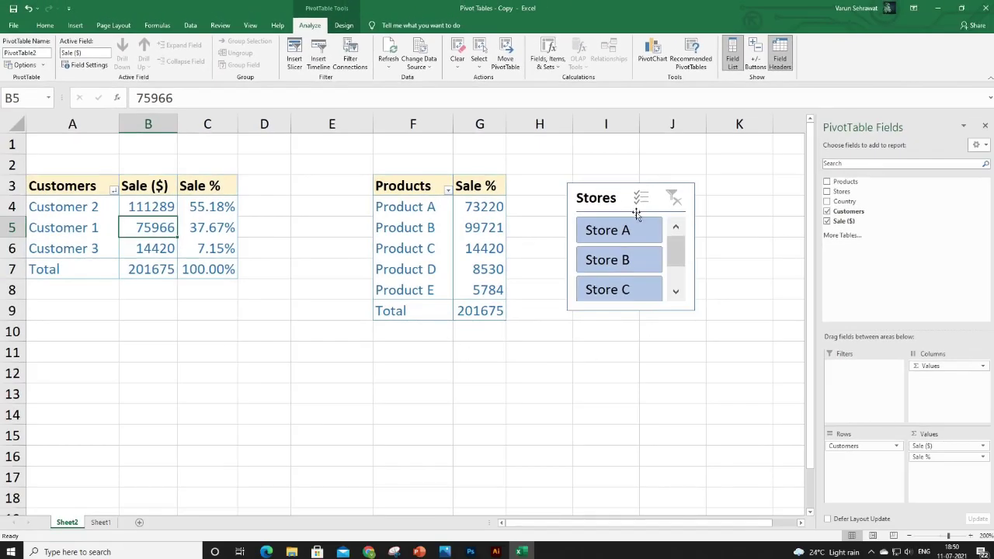
Test Store A, B and C on both pivots, clear the filter, and go to Sheet1
click(603, 230)
click(612, 263)
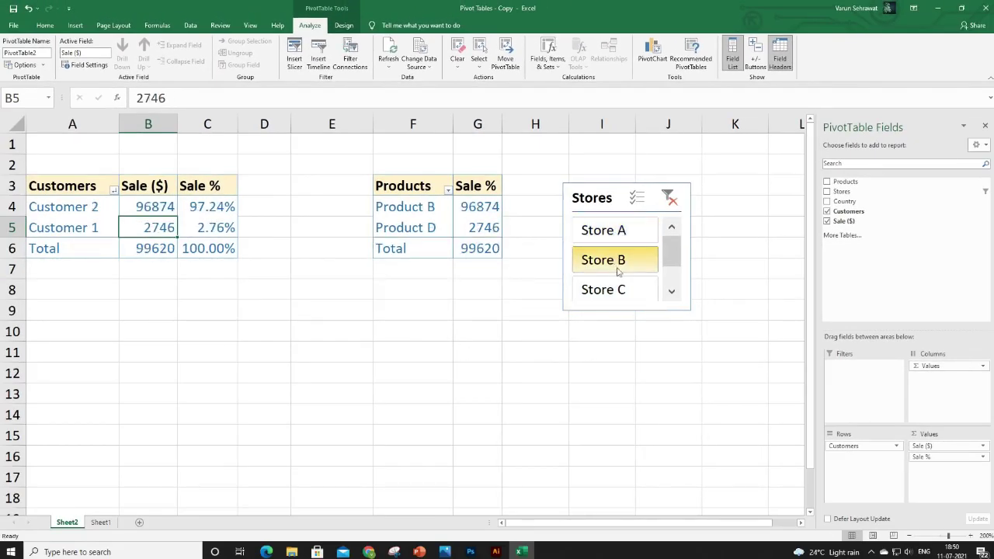
click(604, 290)
click(611, 262)
click(614, 231)
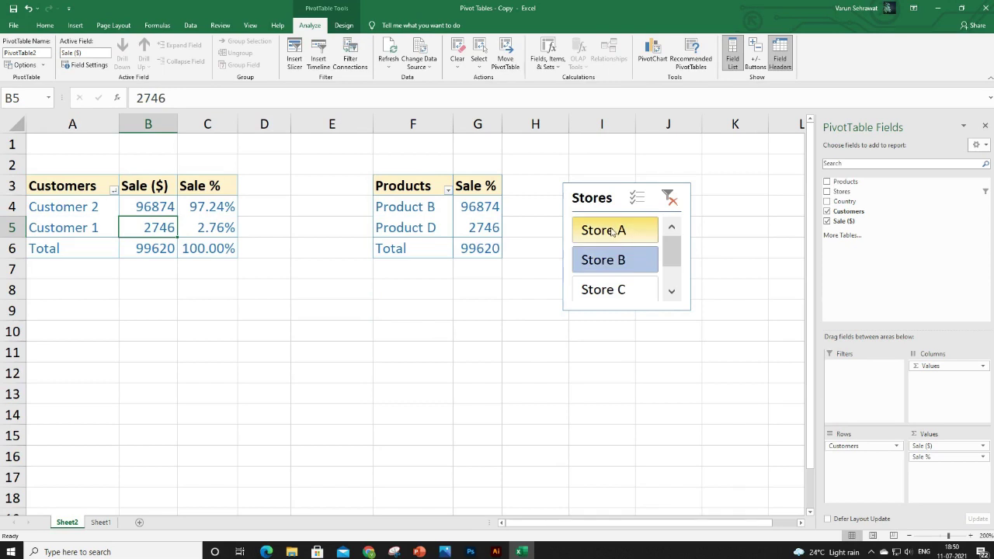
click(616, 250)
click(605, 289)
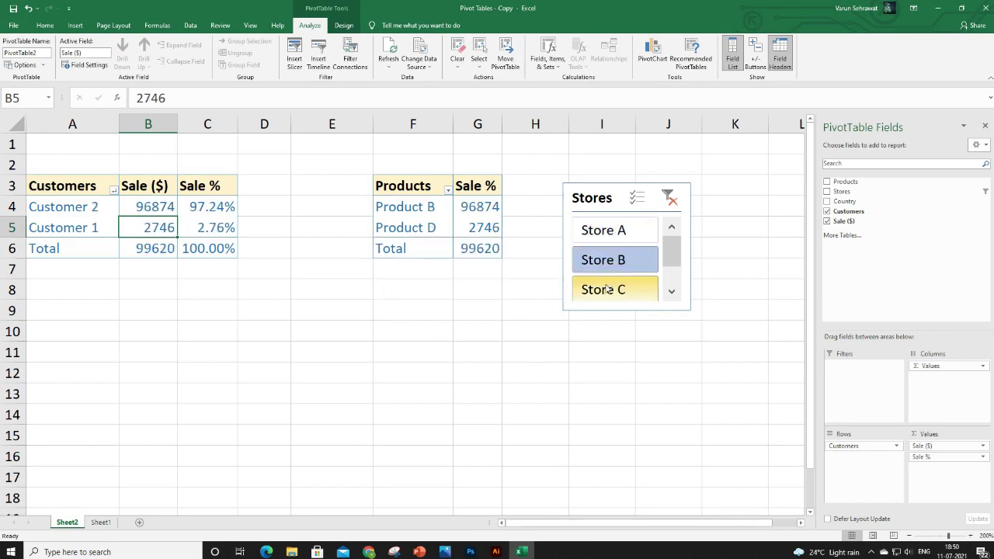
click(605, 231)
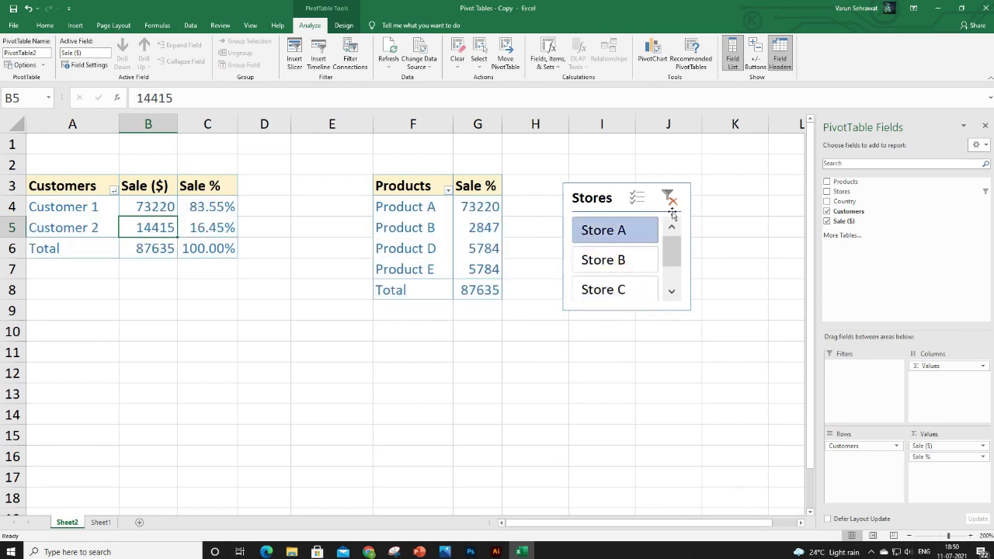
click(672, 200)
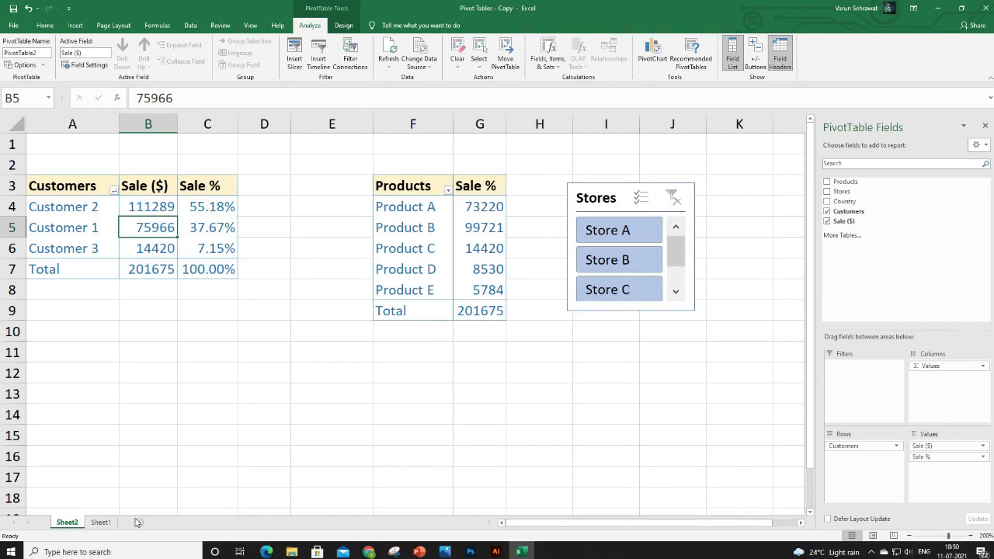
click(100, 522)
Fill row 10 into rows 11–12 with product Product New, then return to Sheet2
drag(100, 334, 377, 380)
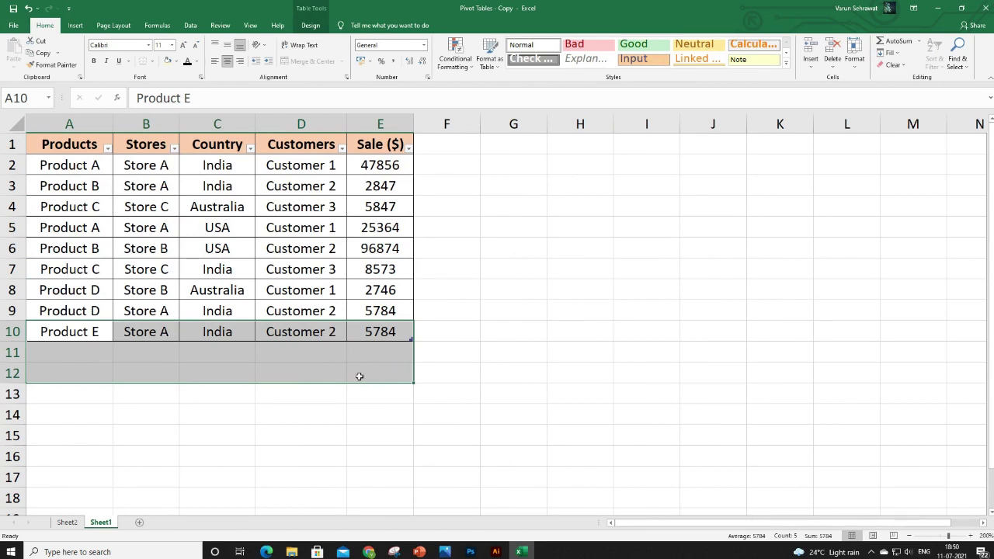
key(ctrl+d)
double_click(99, 354)
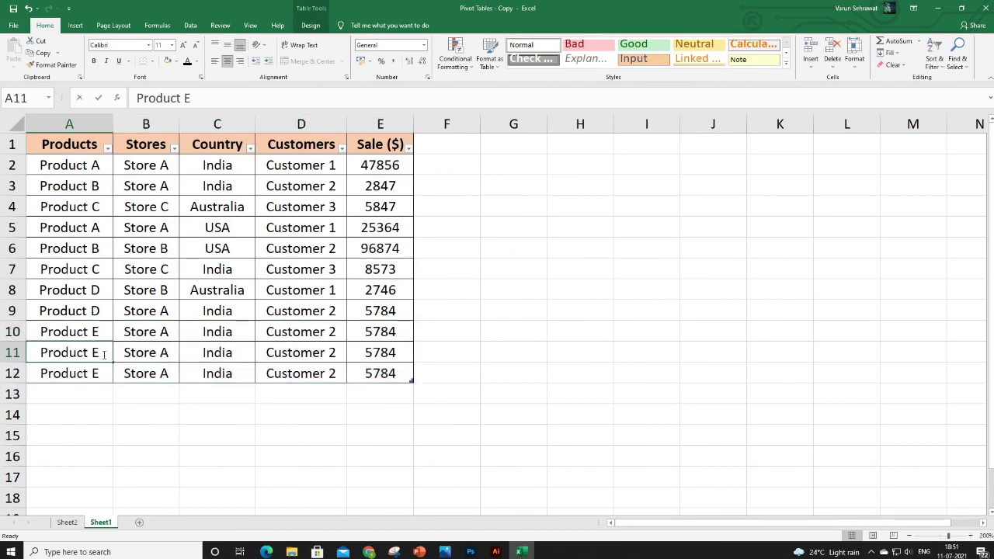
double_click(96, 352)
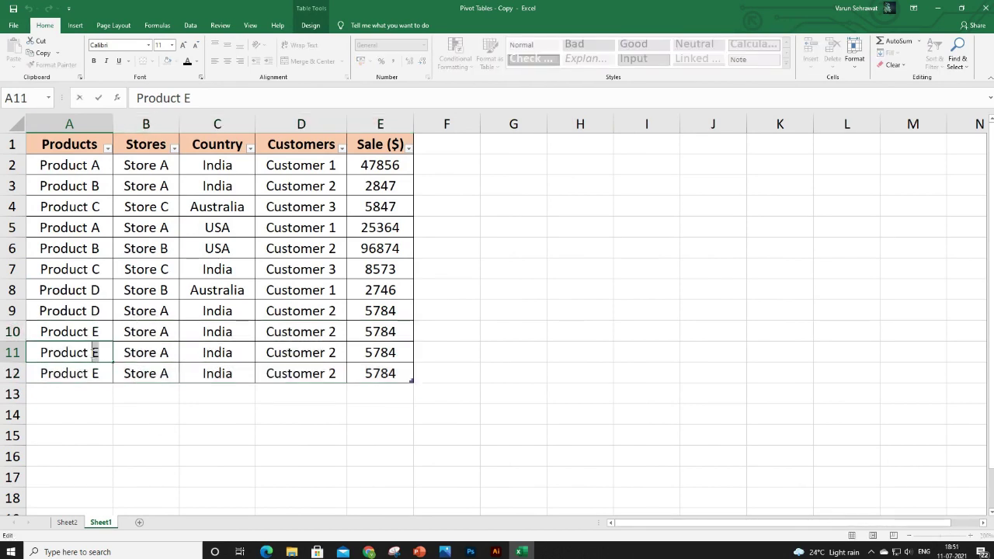
text(New)
click(92, 368)
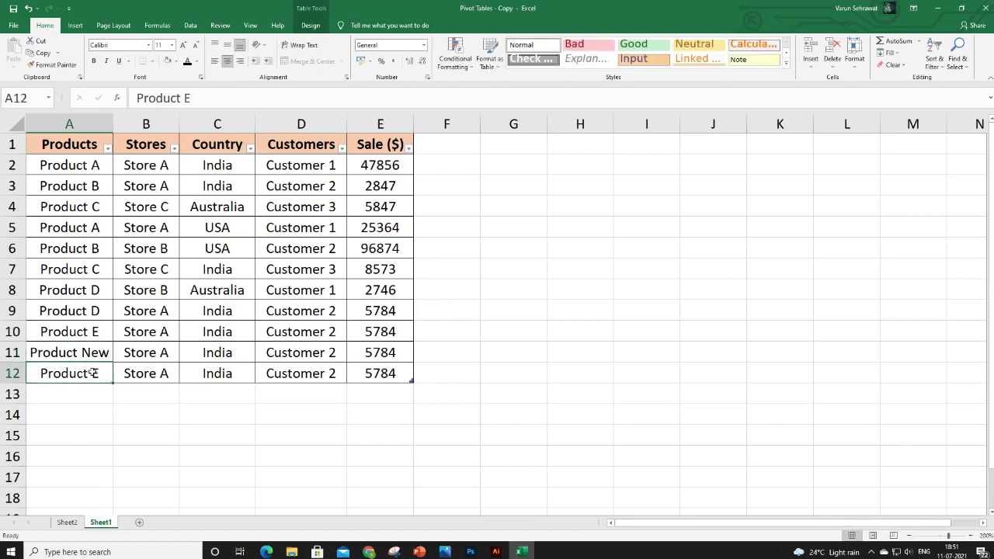
key(ctrl+d)
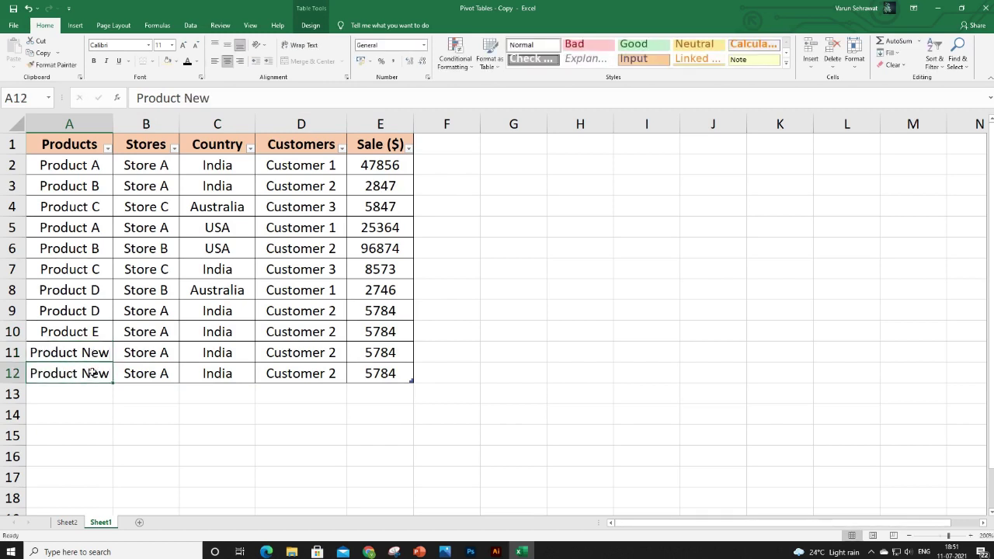
click(67, 521)
Refresh the Customers pivot table so Customer 2 reads 122857, then select the new Product New row
right_click(81, 228)
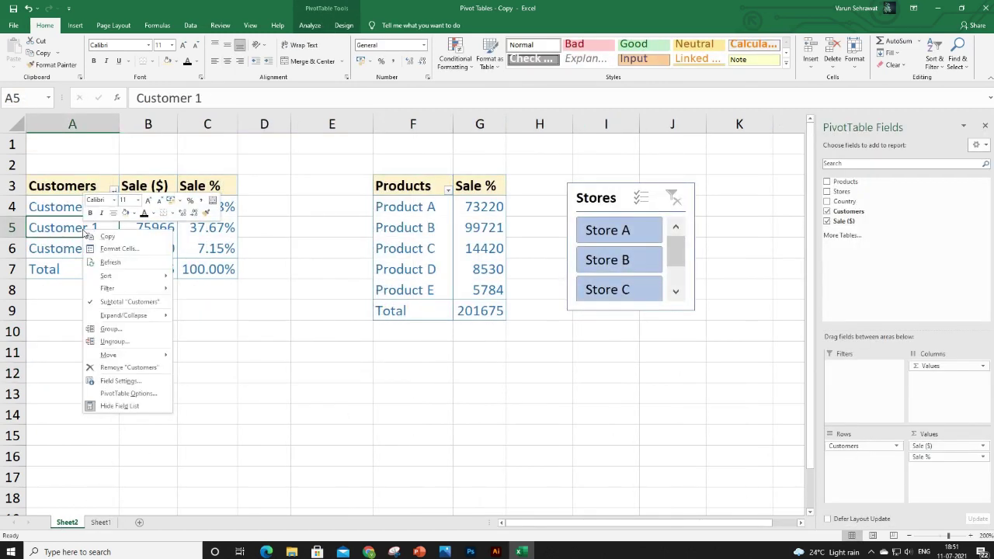
click(110, 263)
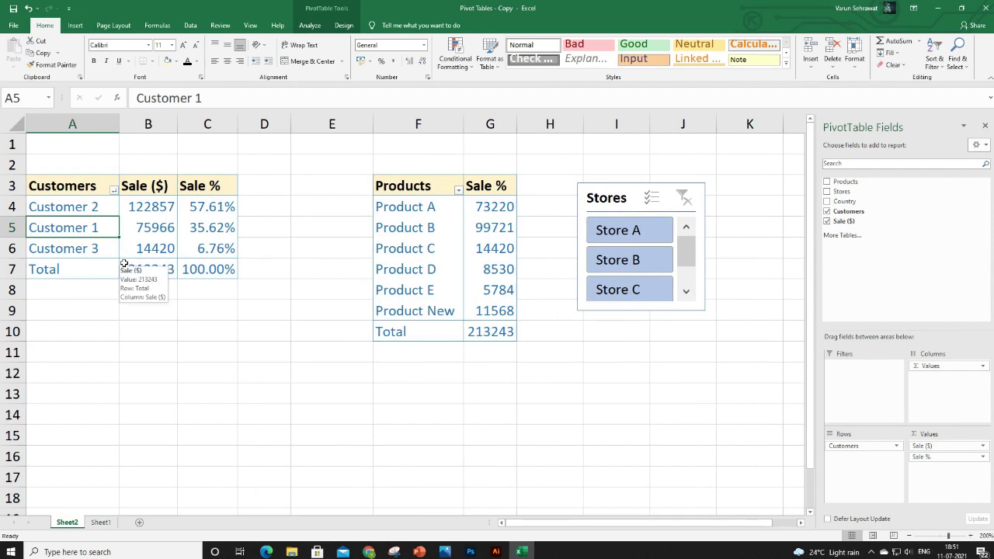
click(407, 312)
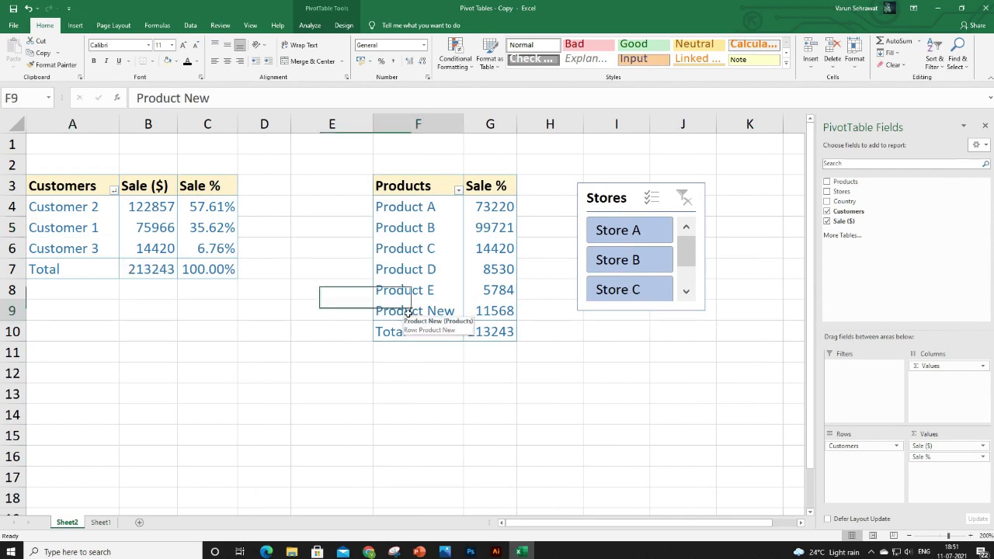